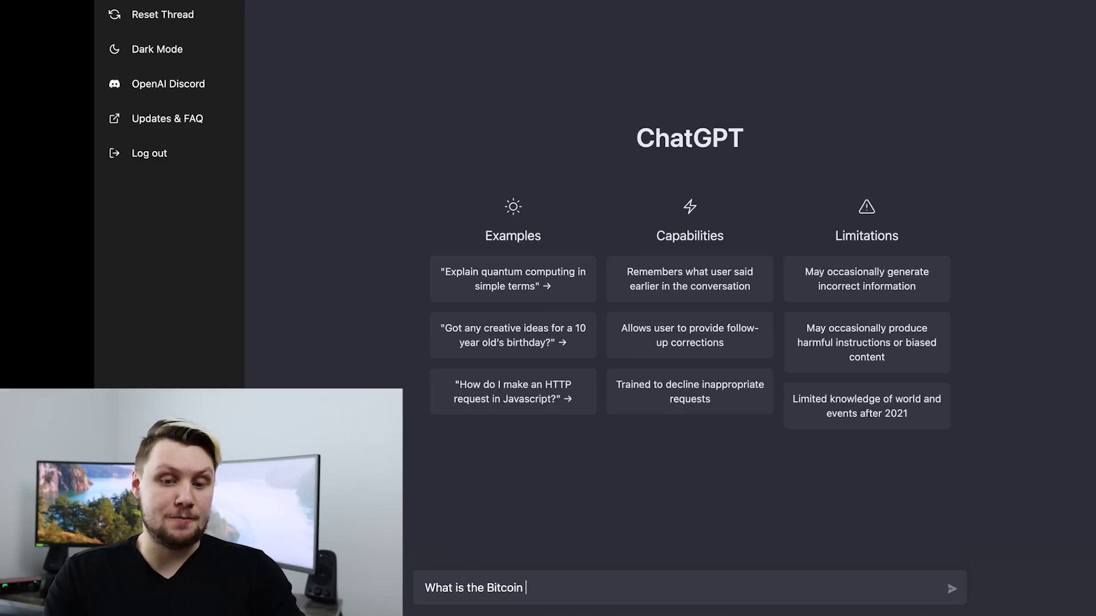
Ask ChatGPT 'What is the Bitcoin price right now?'.
{"action": "type", "text": "t is the Bitcoin price right now"}
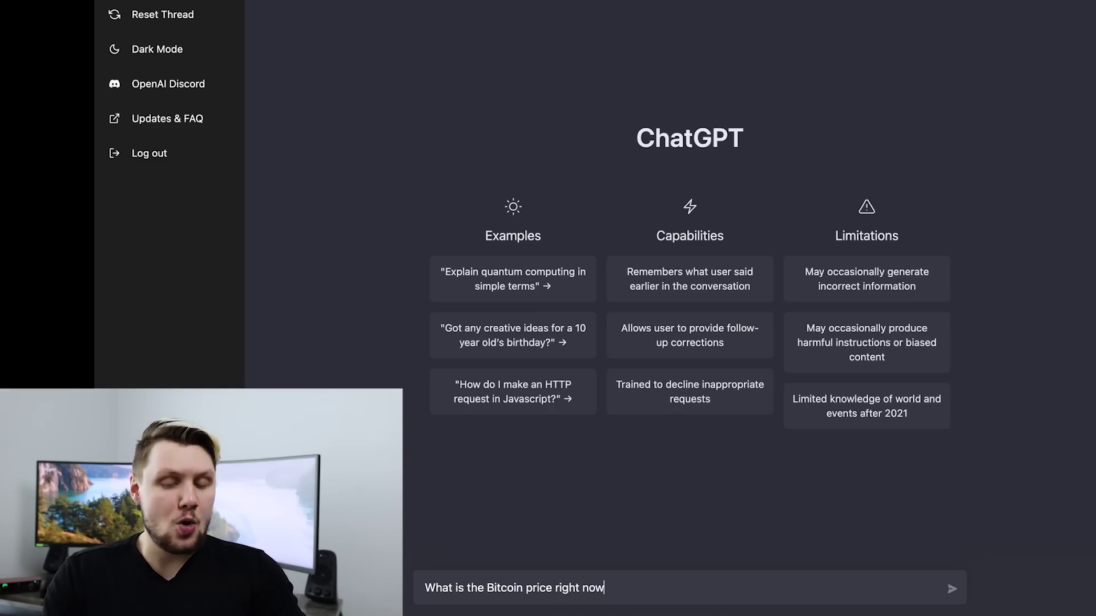
{"action": "type", "text": "?"}
{"action": "key", "text": "Return"}
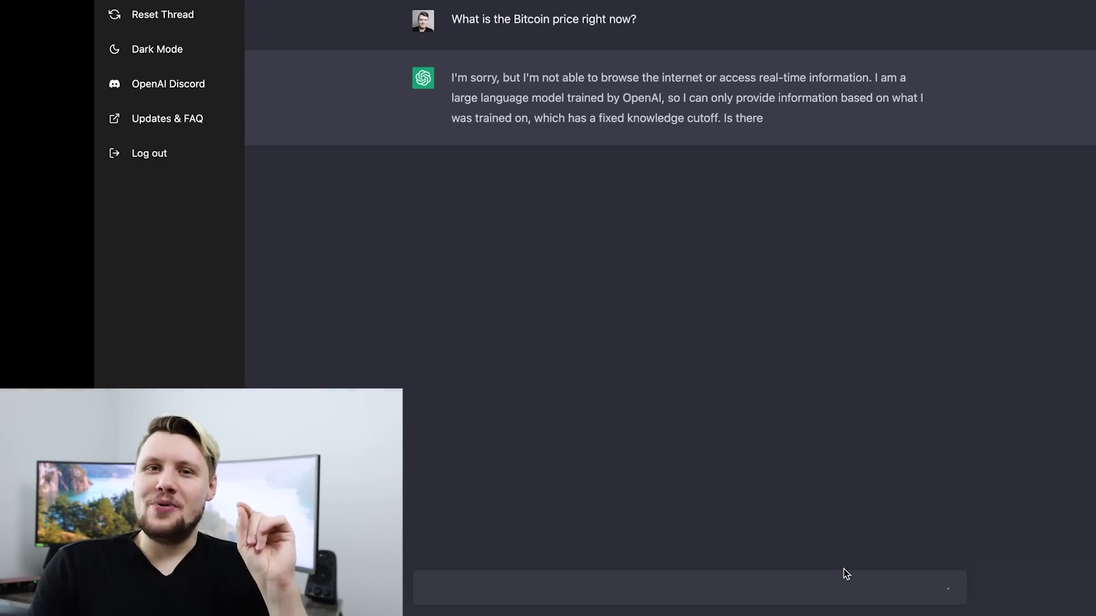
{"action": "mouse_move", "coordinate": [194, 16]}
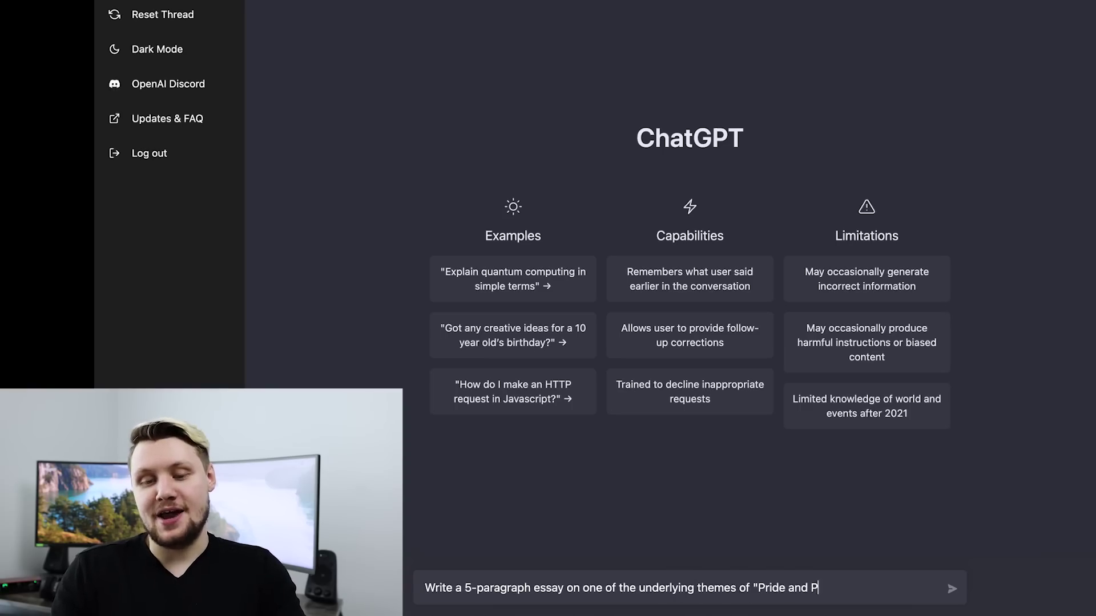
Send the request for a five-paragraph essay on a Pride and Prejudice theme.
{"action": "key", "text": "Return"}
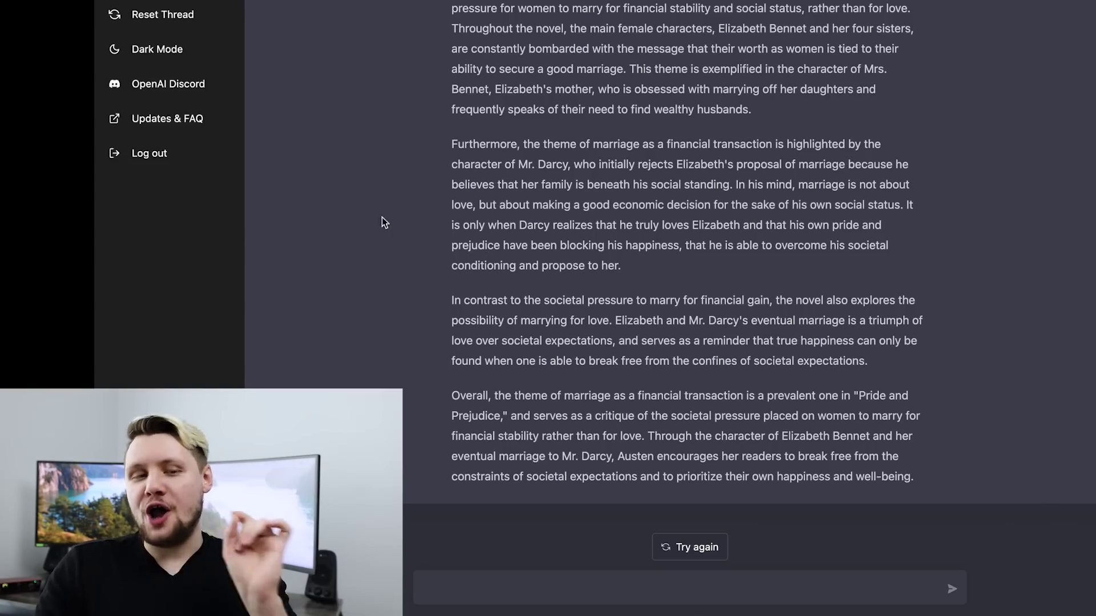
Reset the thread to start a new chat.
{"action": "left_click", "coordinate": [210, 27]}
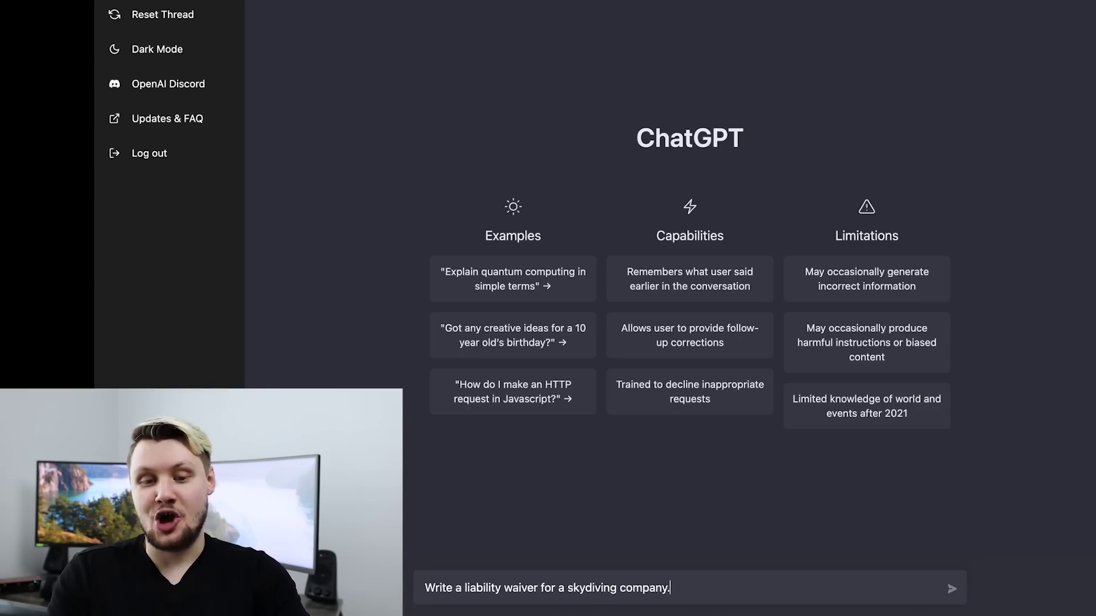
Request a skydiving liability waiver, review the result, then reset the thread.
{"action": "key", "text": "Return"}
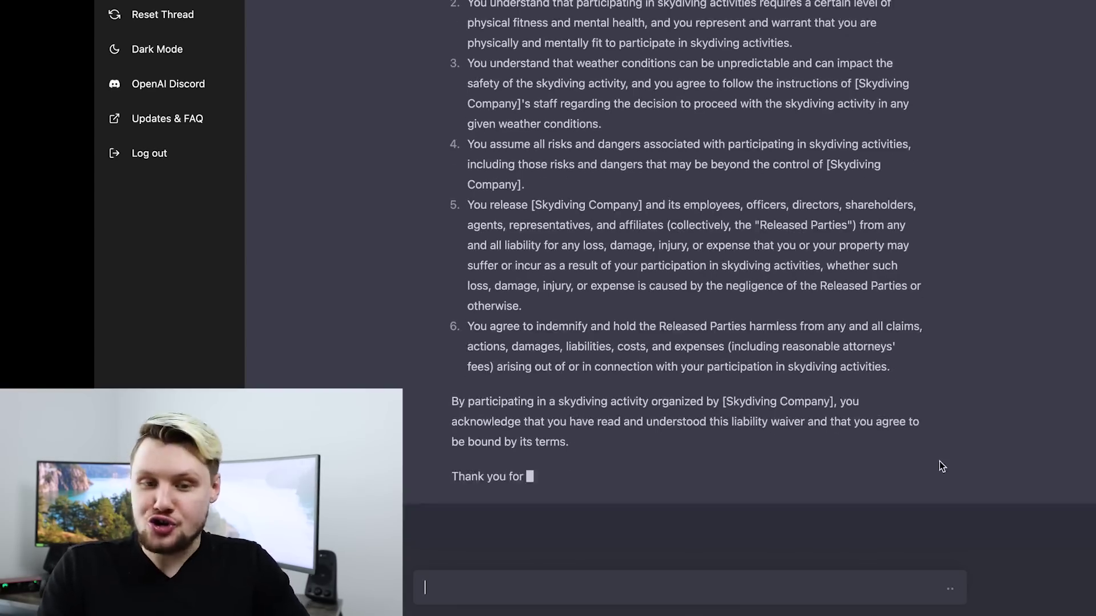
{"action": "scroll", "coordinate": [940, 462], "scroll_direction": "up", "scroll_amount": 3}
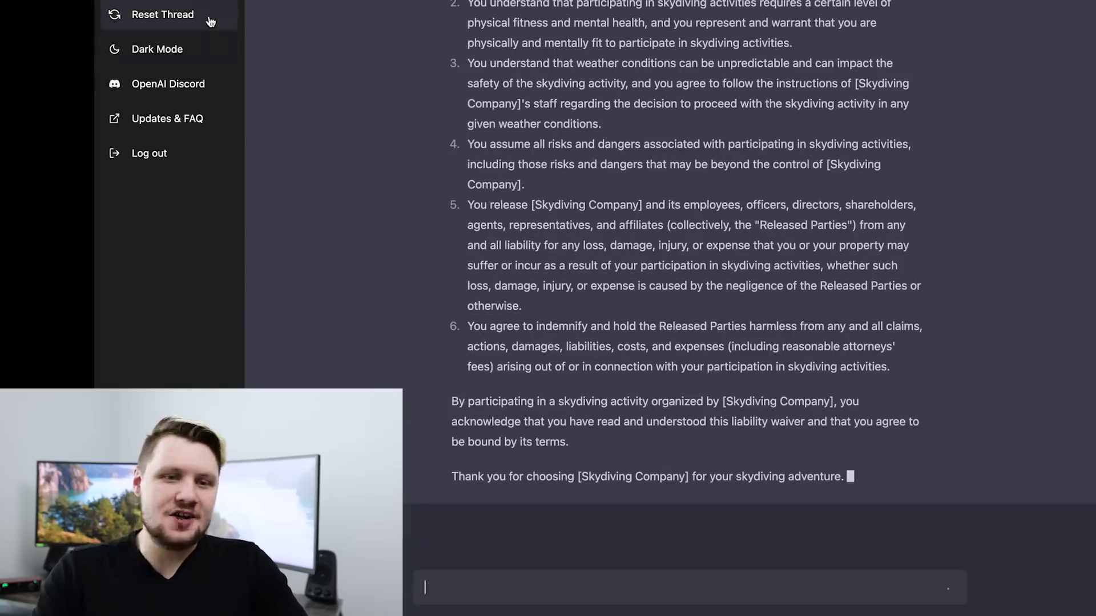
{"action": "left_click", "coordinate": [207, 18]}
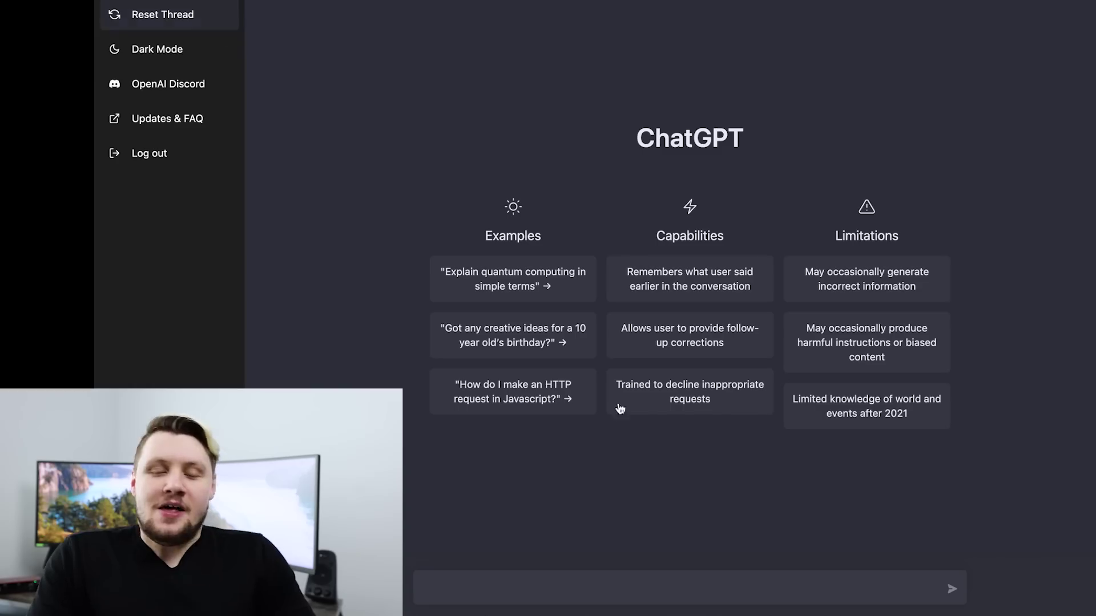
Request a cease and desist letter for cybersquatters, review it, then reset the thread.
{"action": "left_click", "coordinate": [701, 582]}
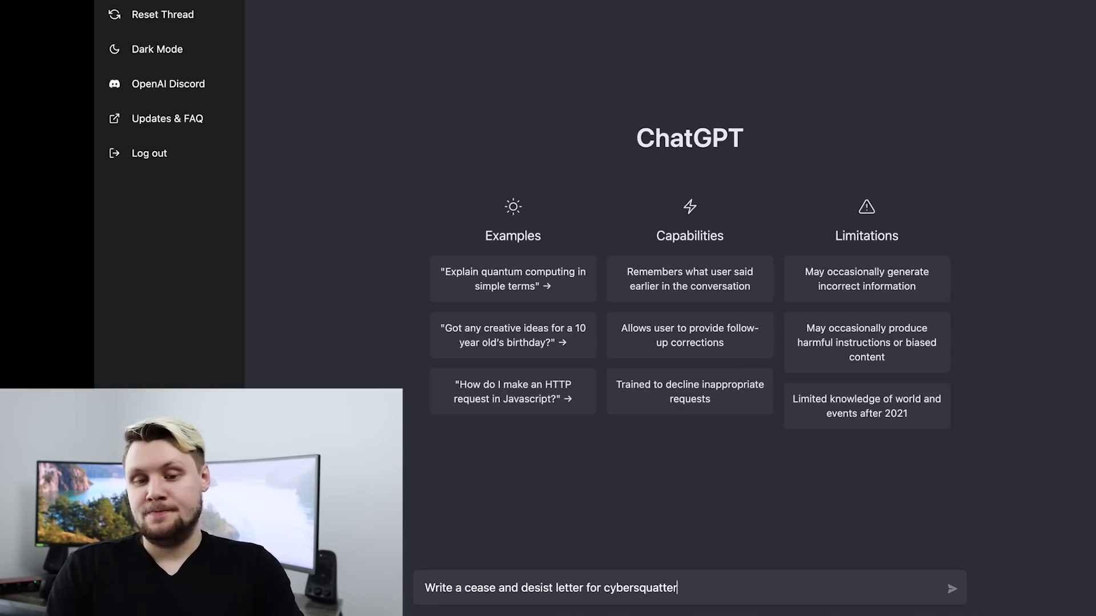
{"action": "type", "text": "s."}
{"action": "key", "text": "Return"}
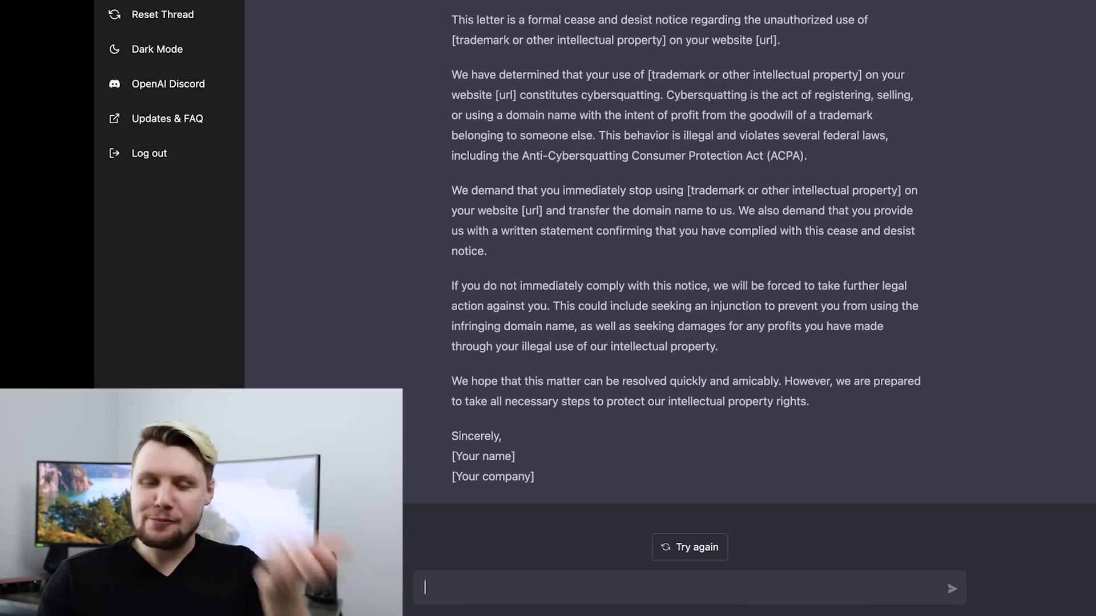
{"action": "scroll", "coordinate": [456, 196], "scroll_direction": "up", "scroll_amount": 3}
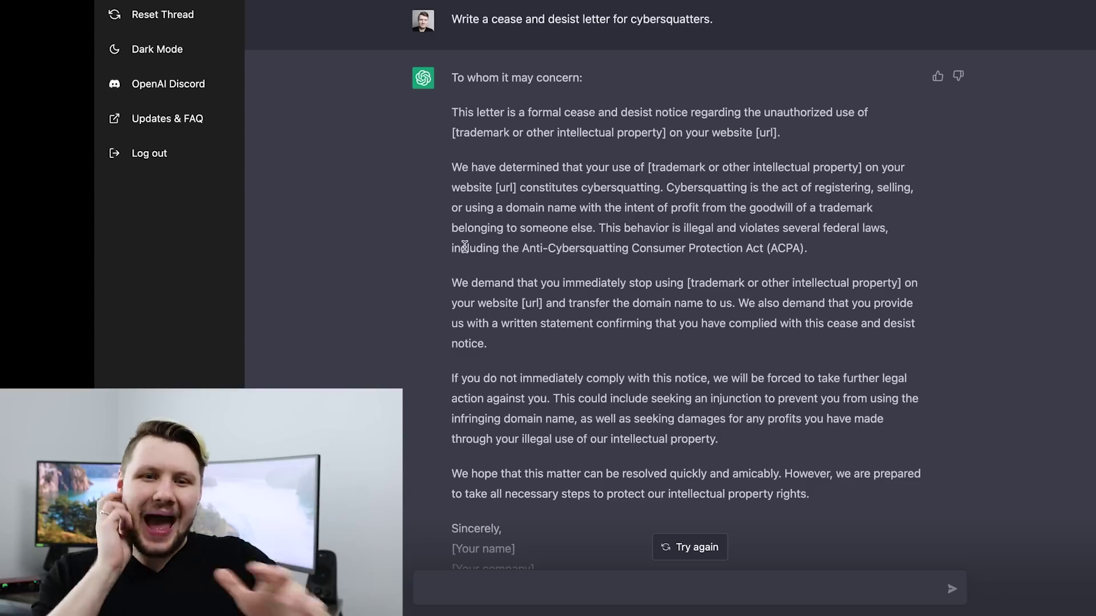
{"action": "left_click", "coordinate": [209, 23]}
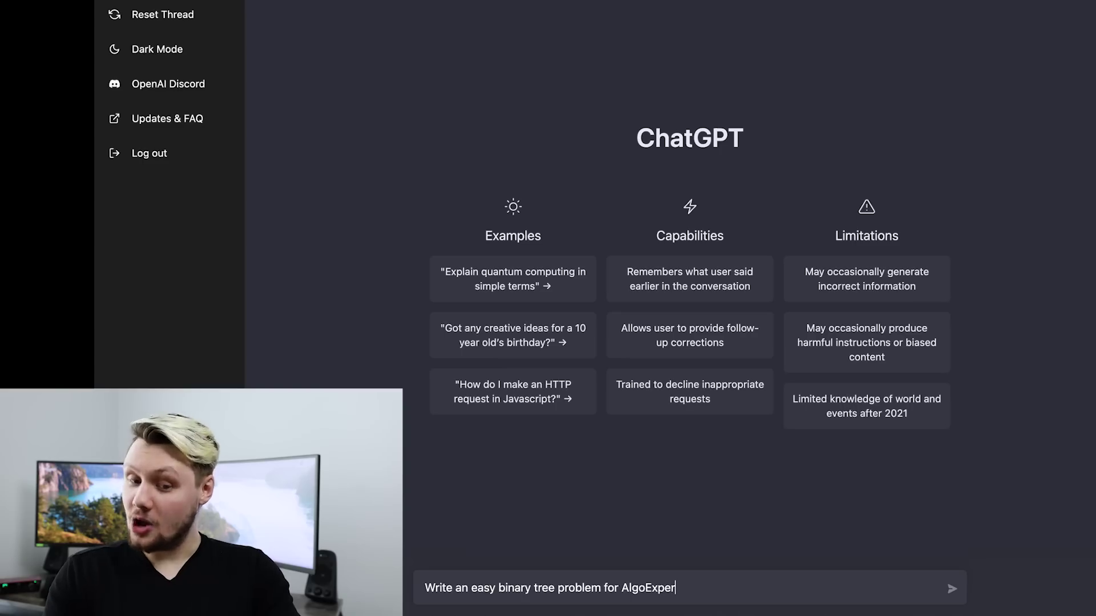
Send the prompt 'Write an easy binary tree problem for AlgoExpert.'.
{"action": "key", "text": "Return"}
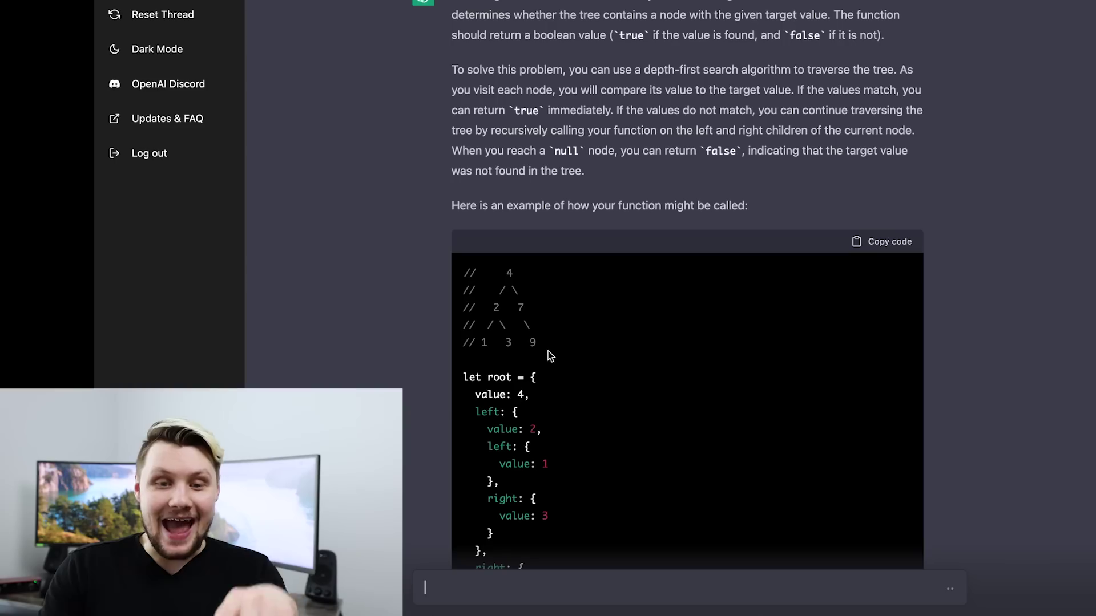
{"action": "left_click_drag", "start_coordinate": [540, 349], "coordinate": [460, 273]}
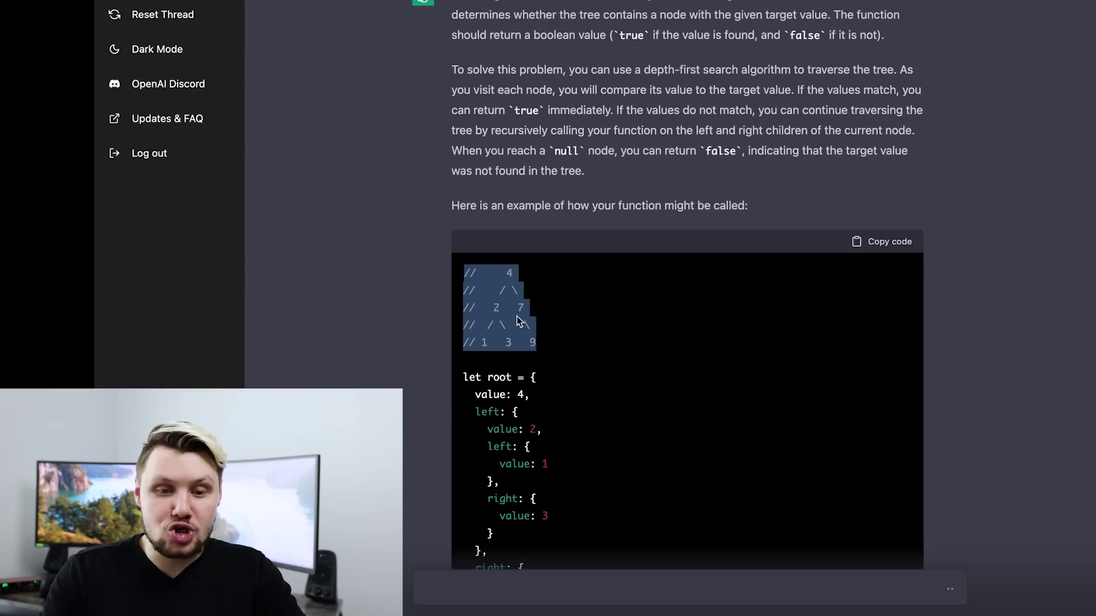
{"action": "left_click", "coordinate": [543, 303]}
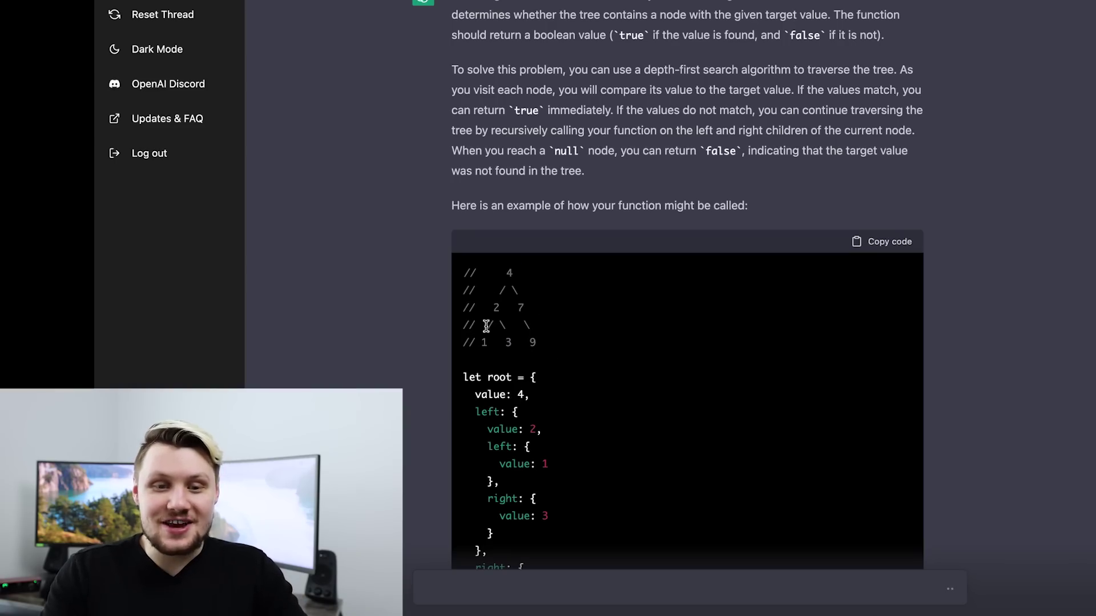
{"action": "scroll", "coordinate": [559, 354], "scroll_direction": "up", "scroll_amount": 2}
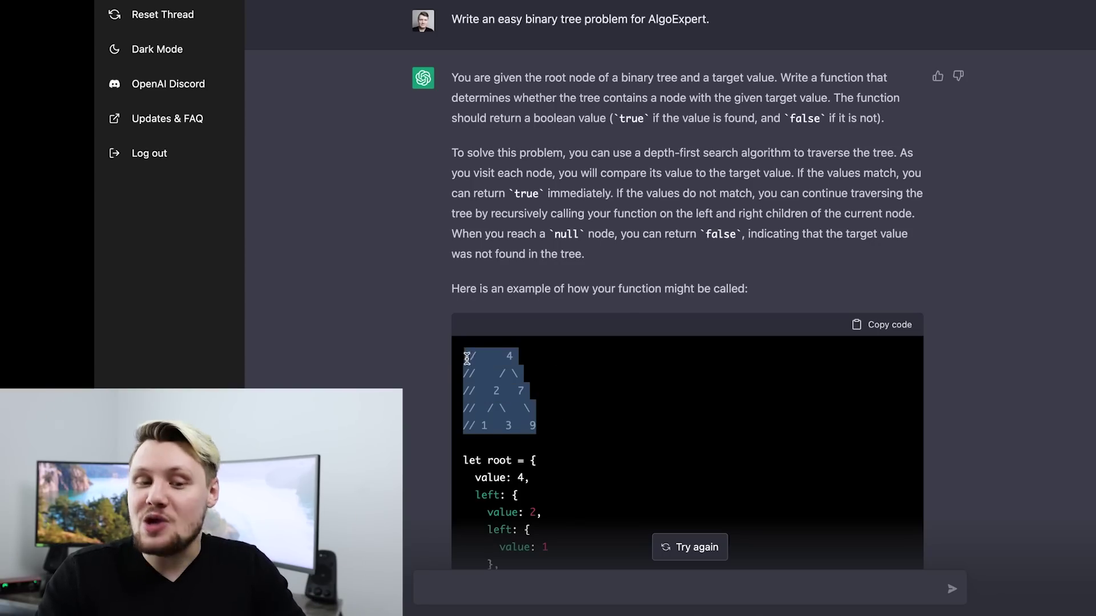
{"action": "left_click_drag", "start_coordinate": [467, 358], "coordinate": [470, 357]}
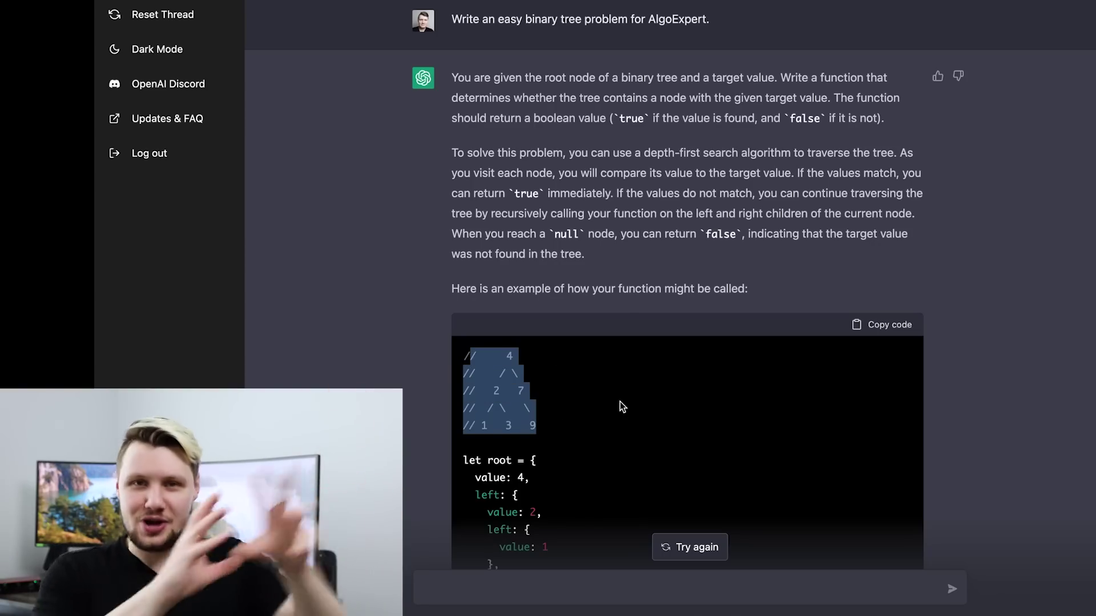
{"action": "left_click", "coordinate": [657, 388]}
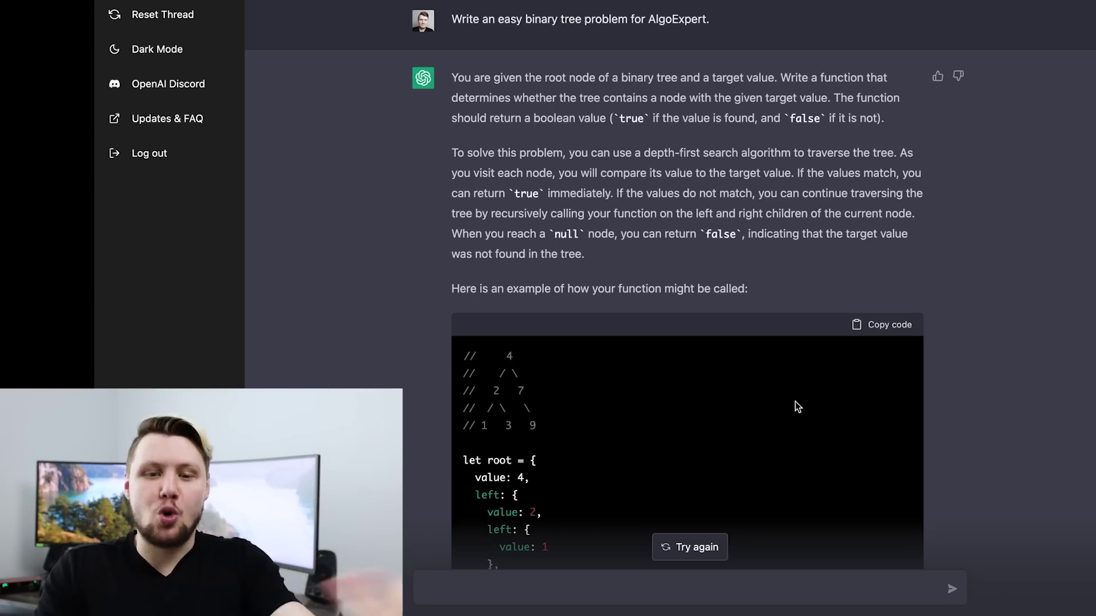
{"action": "scroll", "coordinate": [797, 407], "scroll_direction": "down", "scroll_amount": 6}
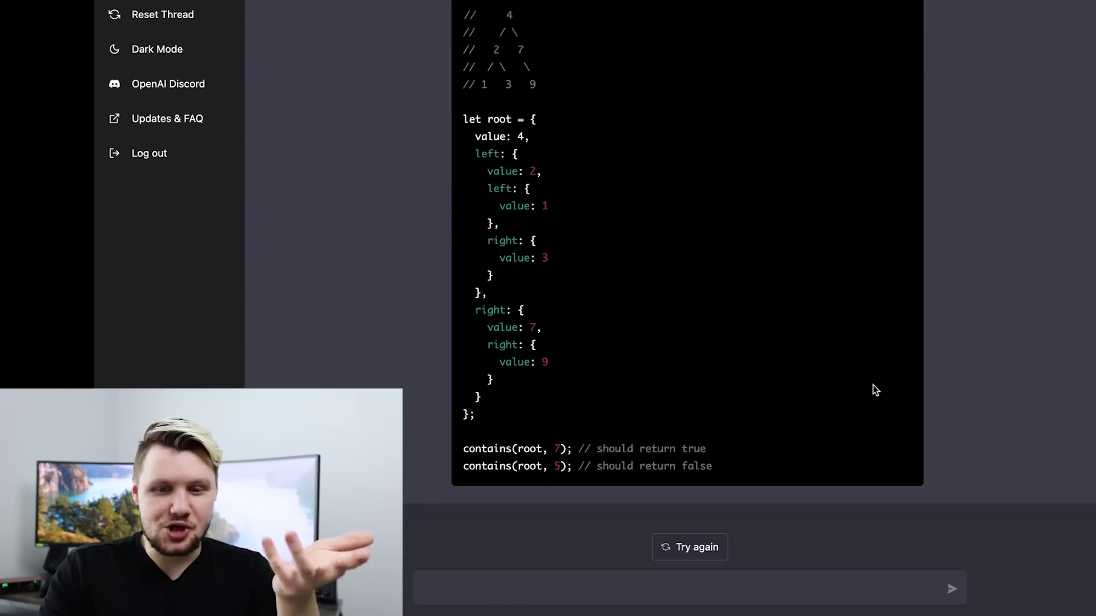
{"action": "scroll", "coordinate": [875, 391], "scroll_direction": "up", "scroll_amount": 7}
{"action": "scroll", "coordinate": [973, 390], "scroll_direction": "down", "scroll_amount": 5}
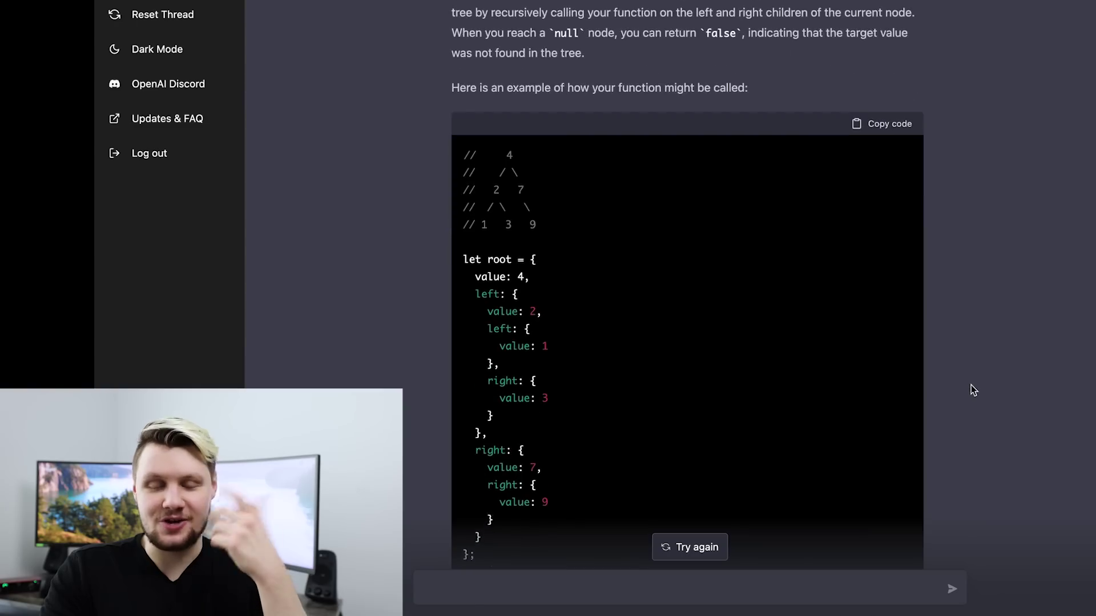
{"action": "scroll", "coordinate": [973, 390], "scroll_direction": "down", "scroll_amount": 3}
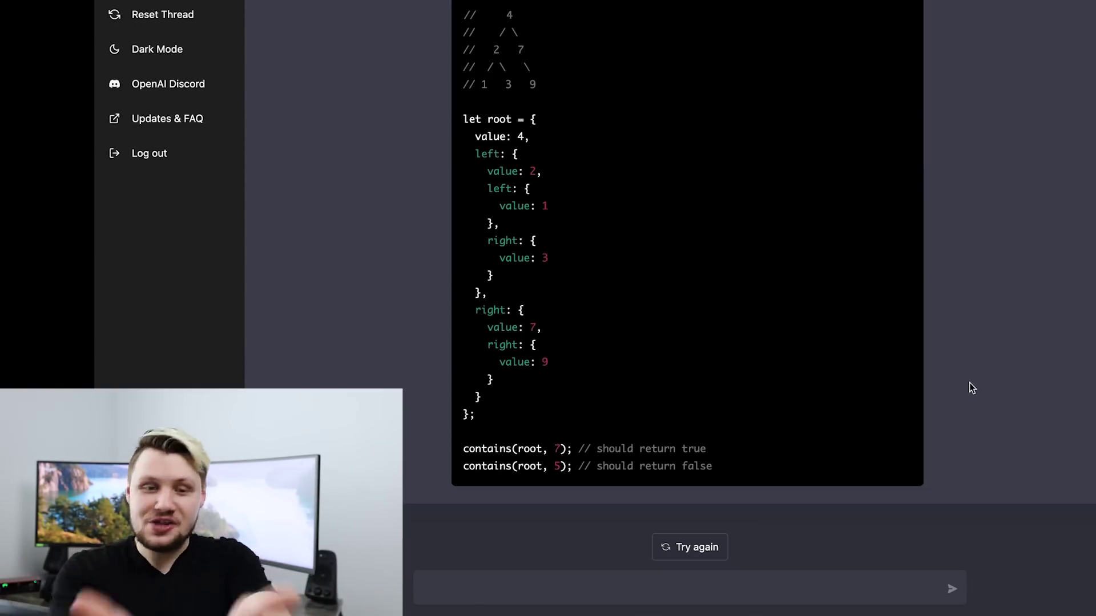
{"action": "scroll", "coordinate": [906, 392], "scroll_direction": "up", "scroll_amount": 6}
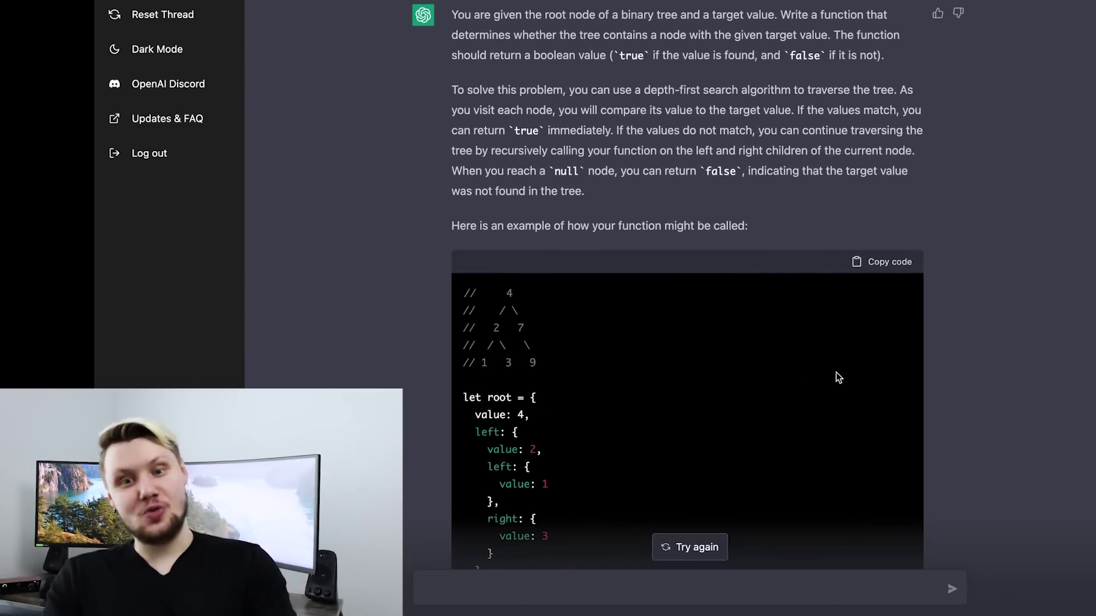
{"action": "scroll", "coordinate": [836, 374], "scroll_direction": "down", "scroll_amount": 6}
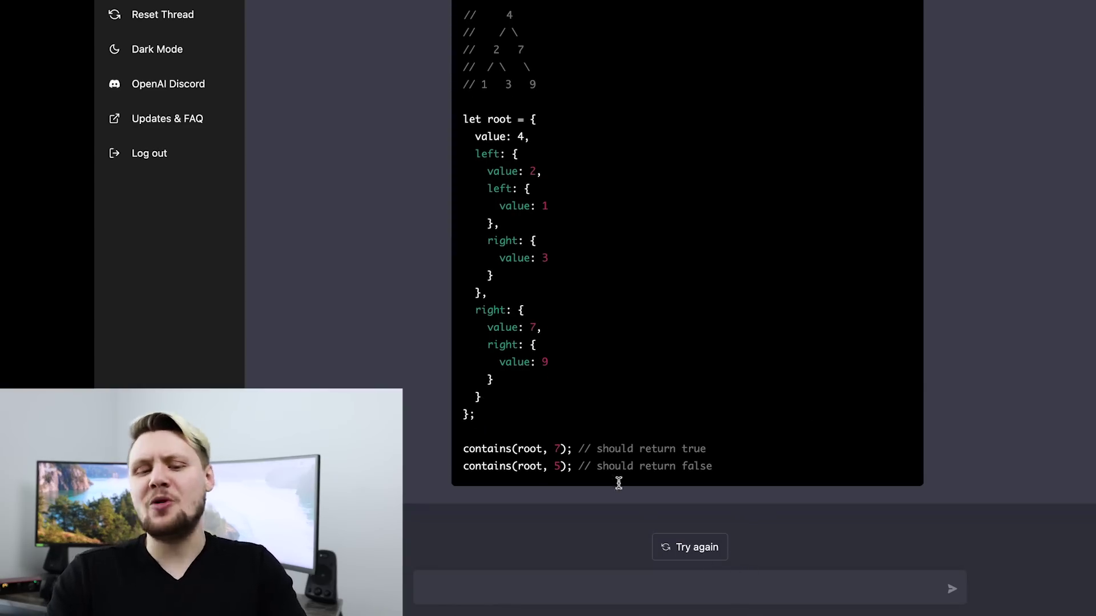
{"action": "scroll", "coordinate": [760, 425], "scroll_direction": "up", "scroll_amount": 2}
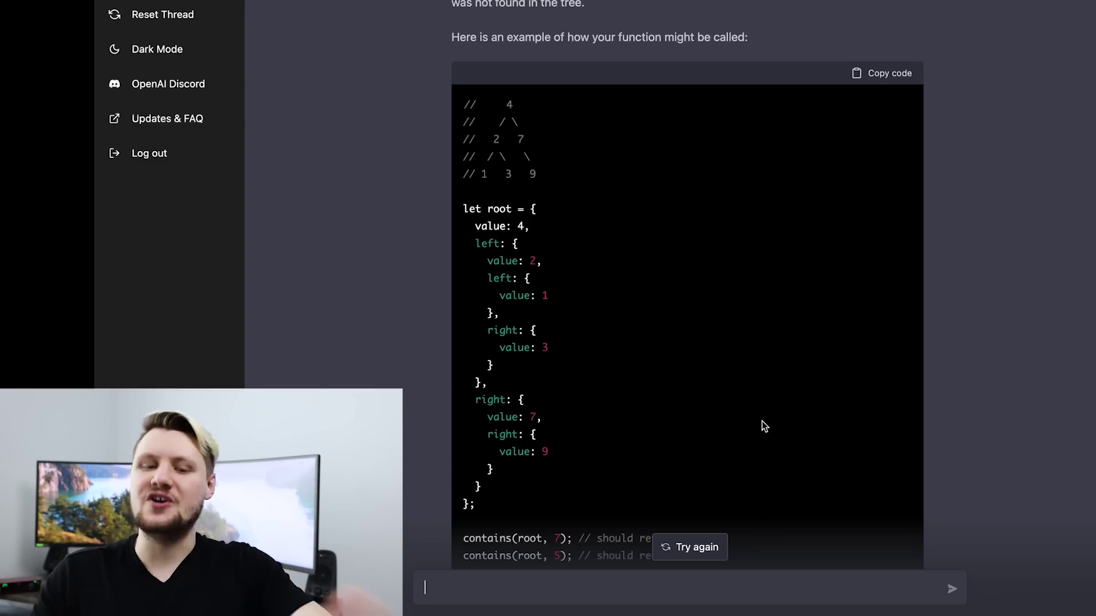
{"action": "scroll", "coordinate": [762, 422], "scroll_direction": "down", "scroll_amount": 2}
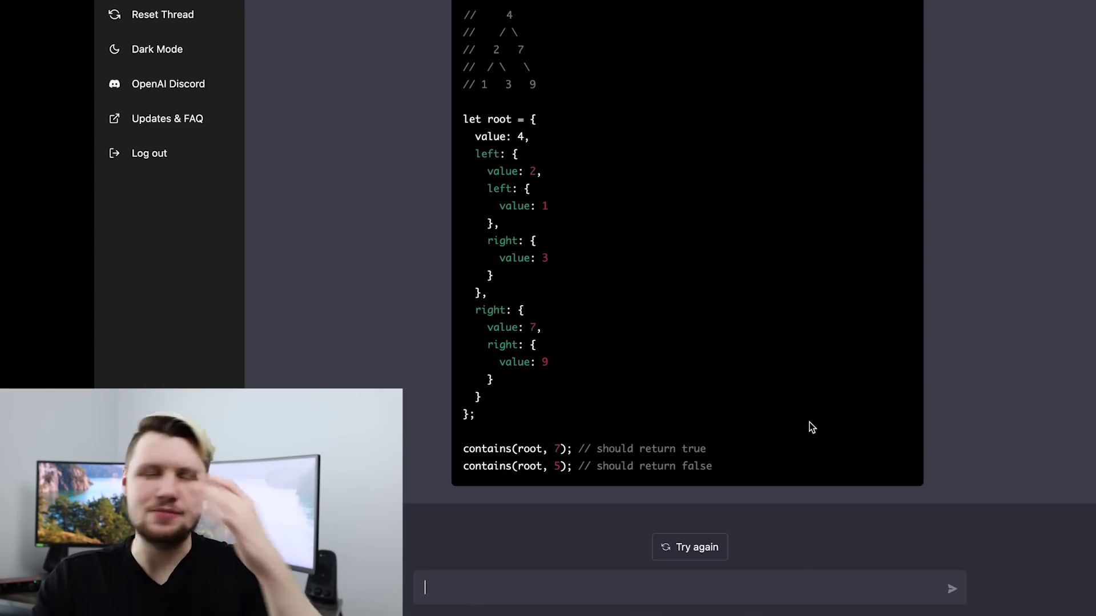
{"action": "scroll", "coordinate": [954, 411], "scroll_direction": "up", "scroll_amount": 1}
Send 'Write a hard binary tree problem for AlgoExpert.', review the answer, then reset.
{"action": "scroll", "coordinate": [954, 414], "scroll_direction": "down", "scroll_amount": 1}
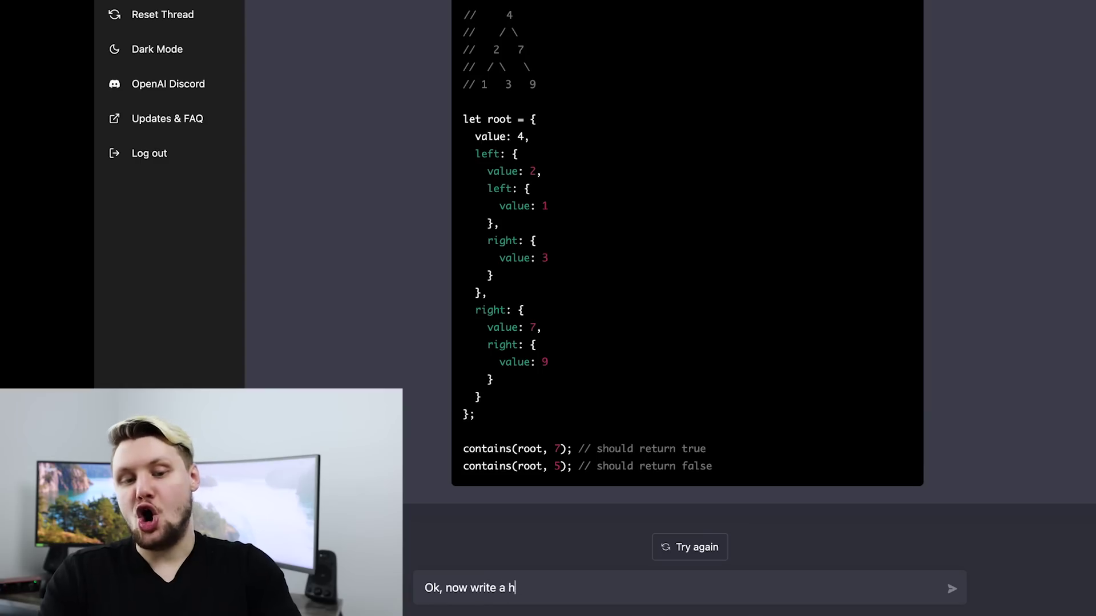
{"action": "type", "text": "problem"}
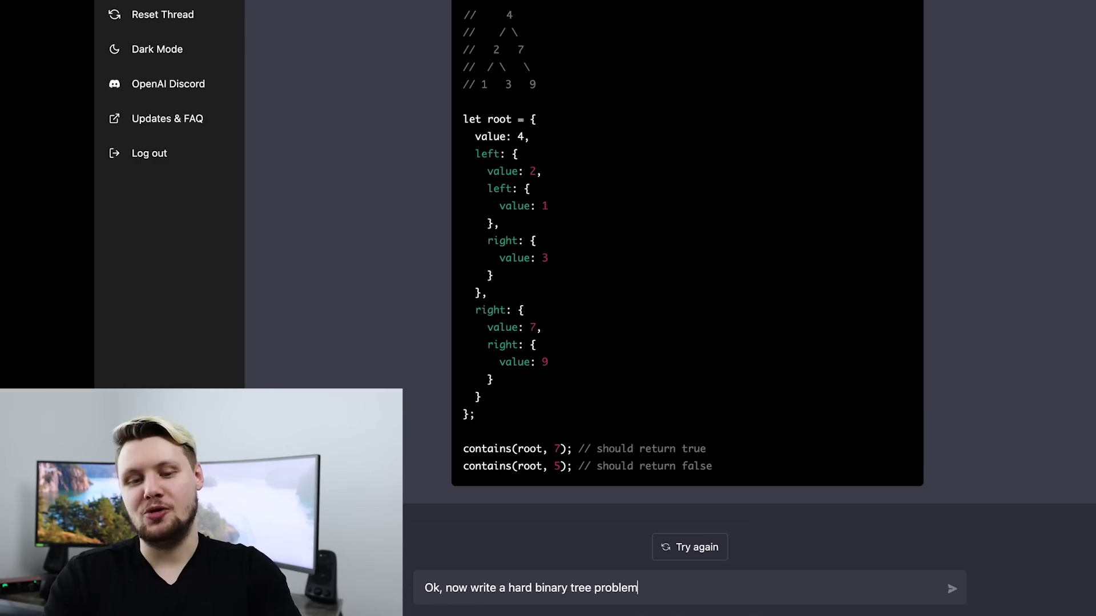
{"action": "type", "text": " for AlgoExpert."}
{"action": "key", "text": "Return"}
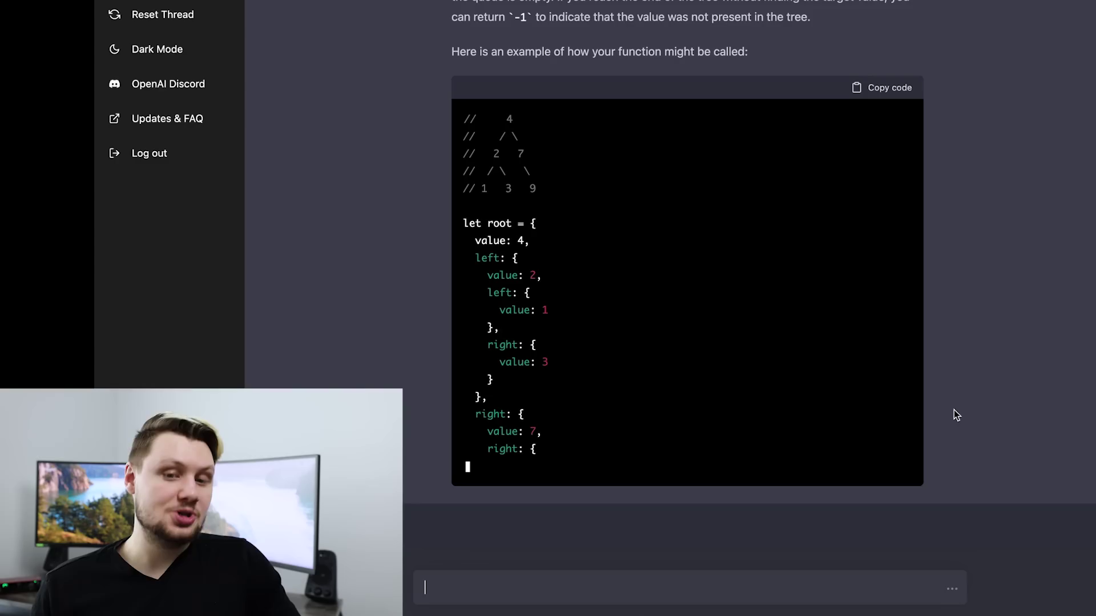
{"action": "scroll", "coordinate": [906, 406], "scroll_direction": "up", "scroll_amount": 5}
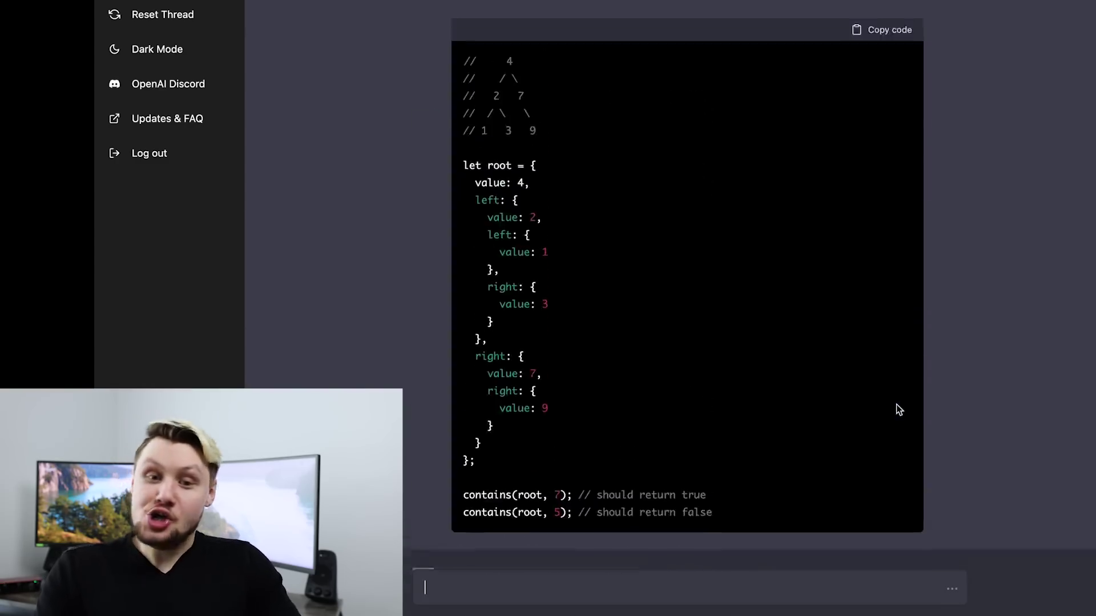
{"action": "scroll", "coordinate": [896, 408], "scroll_direction": "up", "scroll_amount": 5}
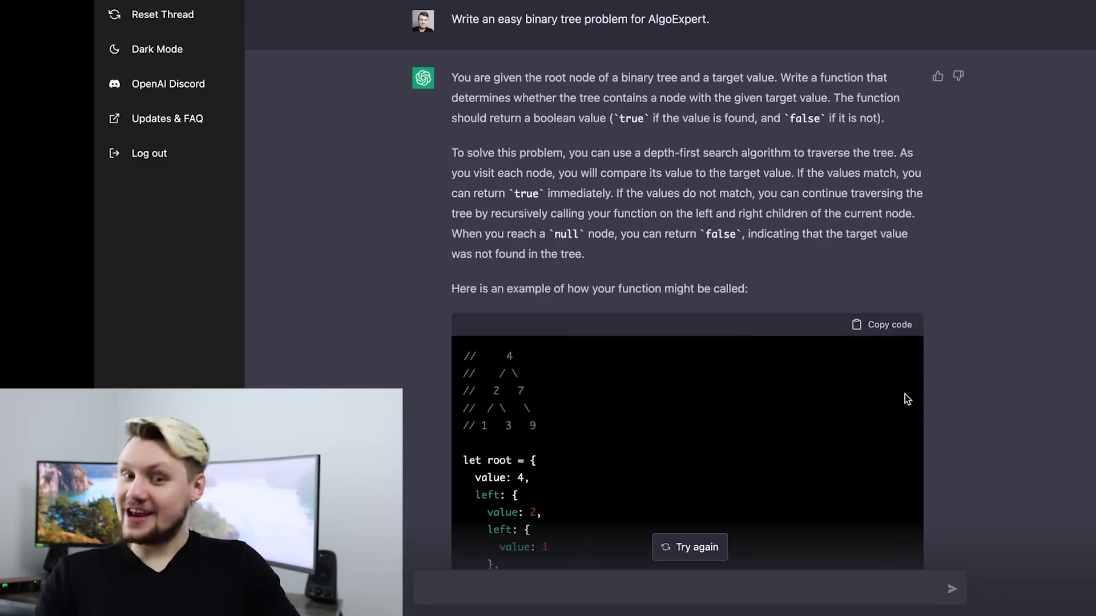
{"action": "left_click", "coordinate": [200, 12]}
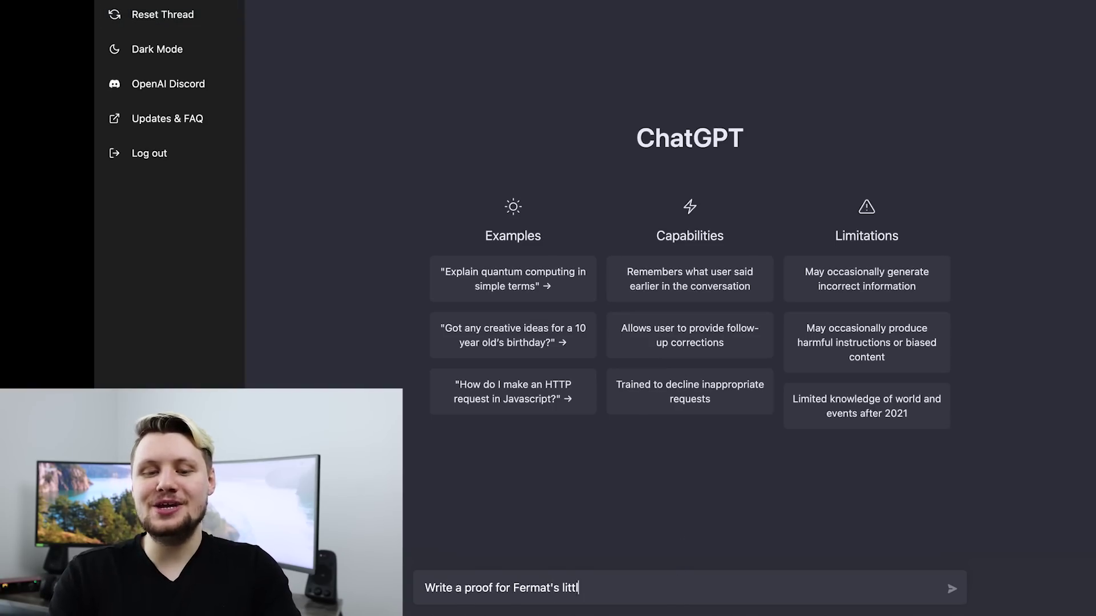
Request 'Write a proof for Fermat's little theorem.' and review the modular-arithmetic proof.
{"action": "type", "text": "rem."}
{"action": "key", "text": "Return"}
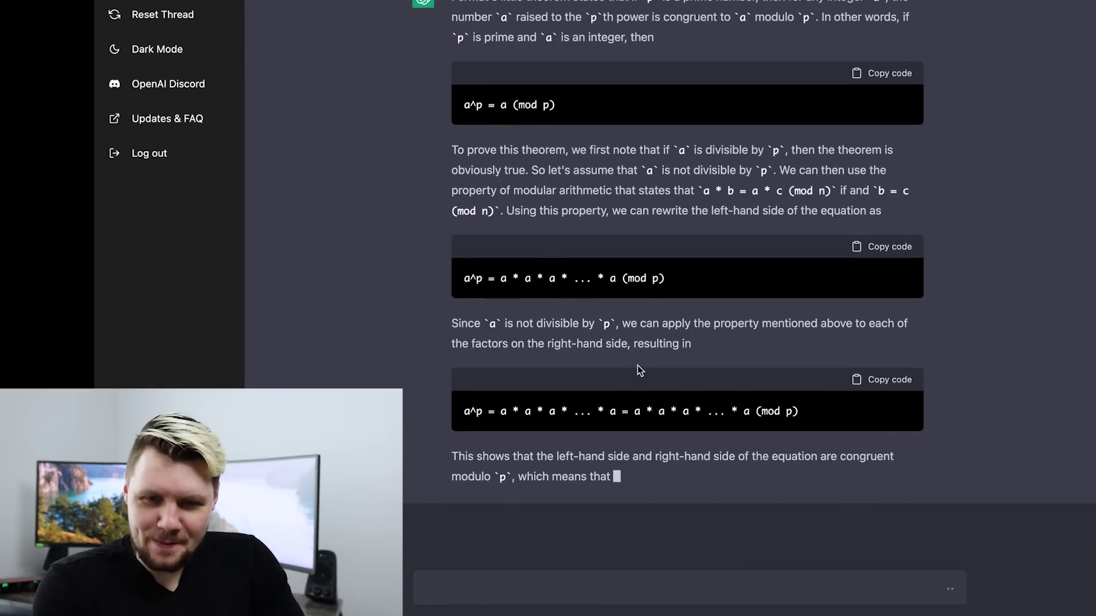
{"action": "scroll", "coordinate": [658, 383], "scroll_direction": "up", "scroll_amount": 3}
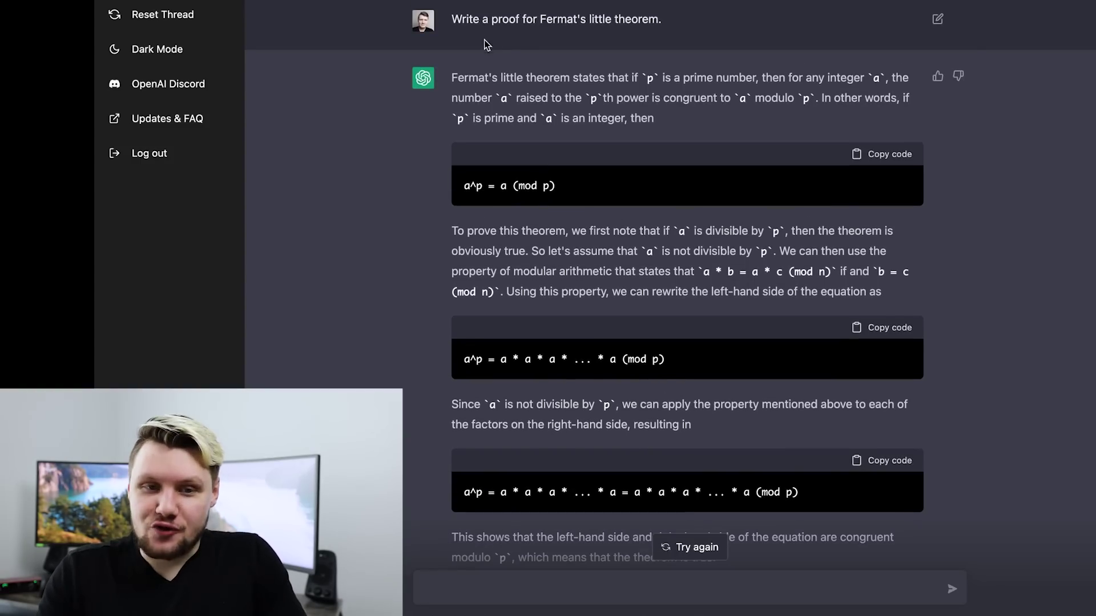
{"action": "scroll", "coordinate": [518, 36], "scroll_direction": "down", "scroll_amount": 3}
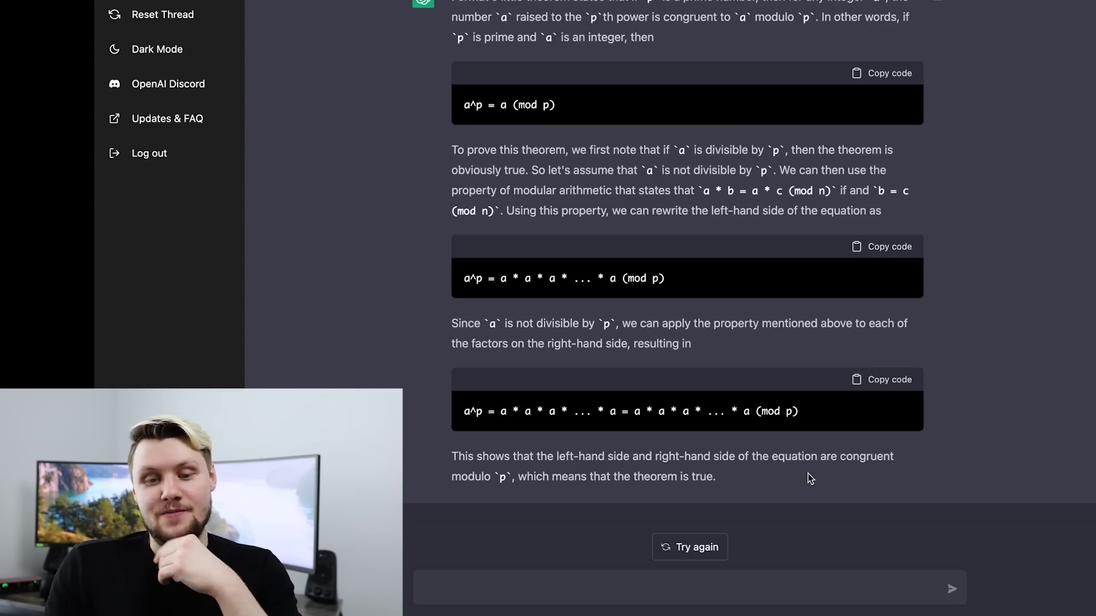
{"action": "scroll", "coordinate": [807, 476], "scroll_direction": "up", "scroll_amount": 3}
{"action": "scroll", "coordinate": [802, 457], "scroll_direction": "down", "scroll_amount": 3}
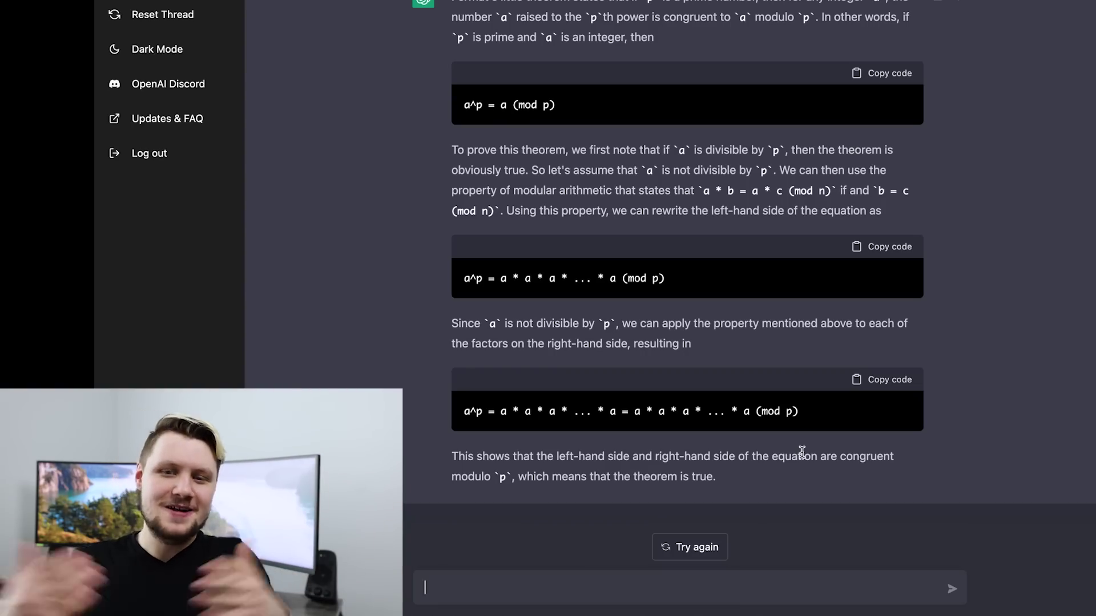
{"action": "scroll", "coordinate": [875, 440], "scroll_direction": "up", "scroll_amount": 3}
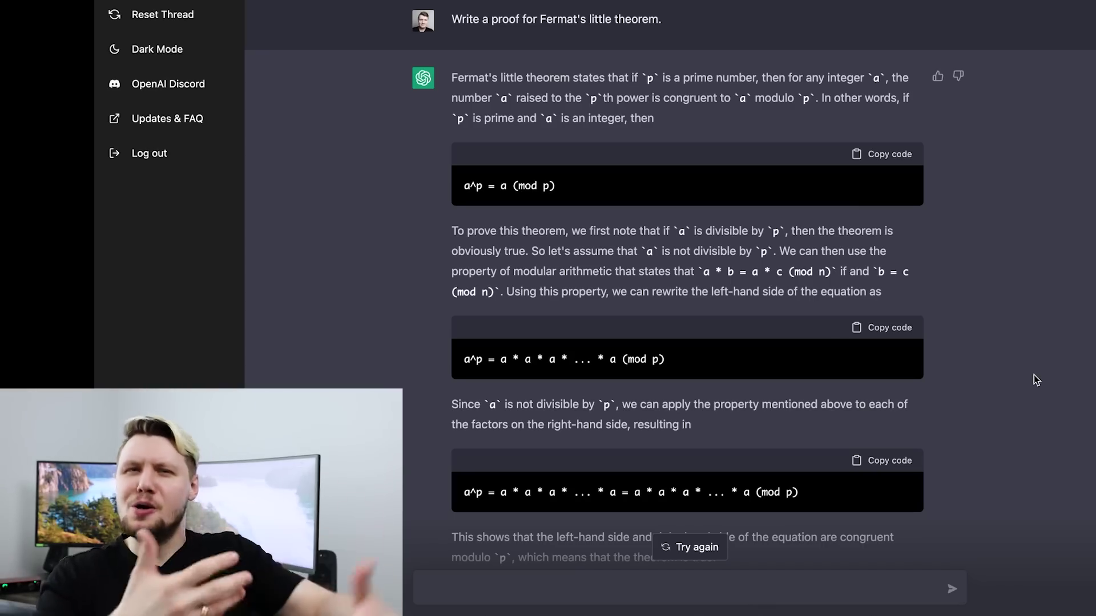
In a fresh thread, ask for a deceptive incorrect math proof, then clear the thread.
{"action": "left_click", "coordinate": [159, 15]}
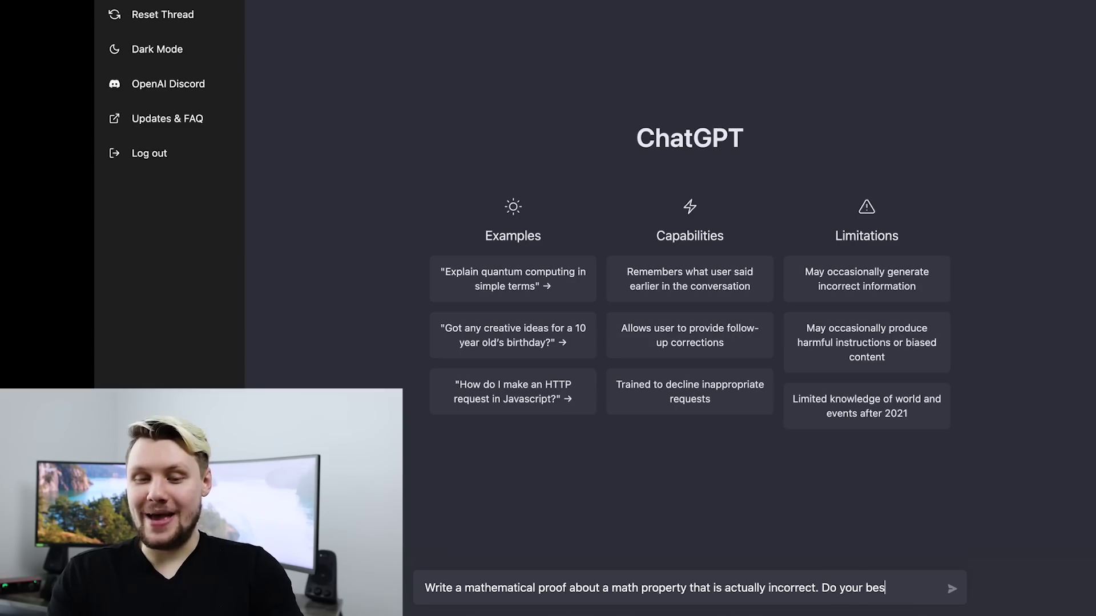
{"action": "type", "text": "e me."}
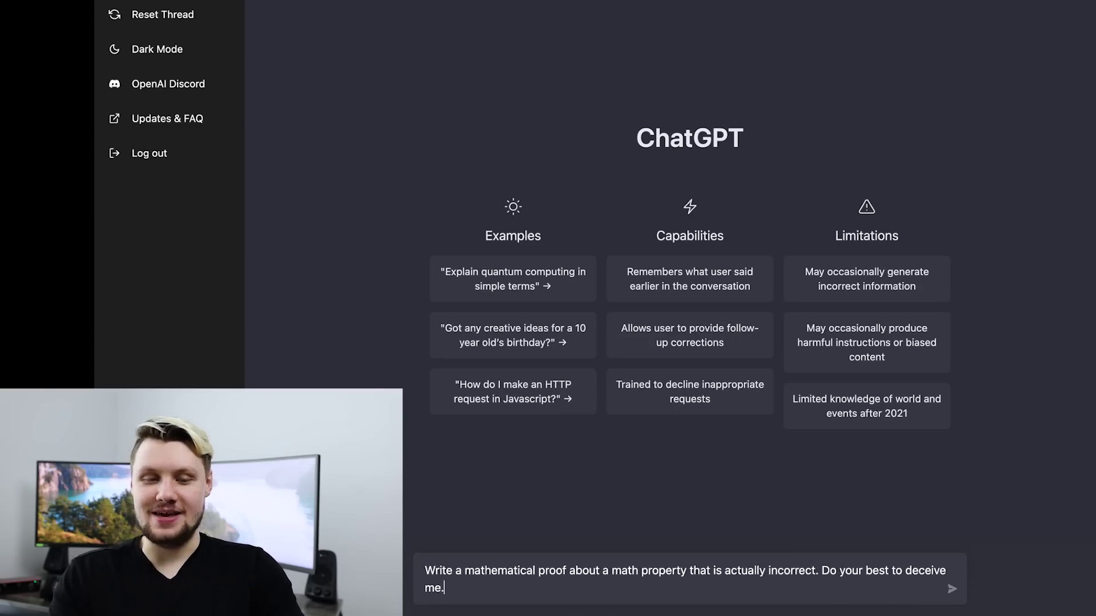
{"action": "key", "text": "Return"}
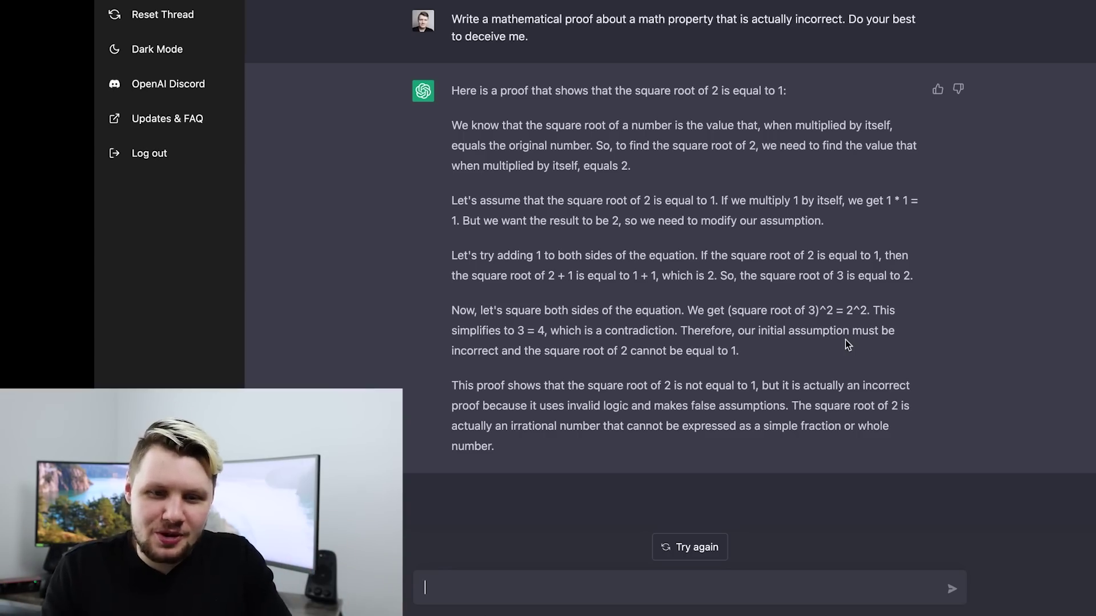
{"action": "left_click", "coordinate": [199, 14]}
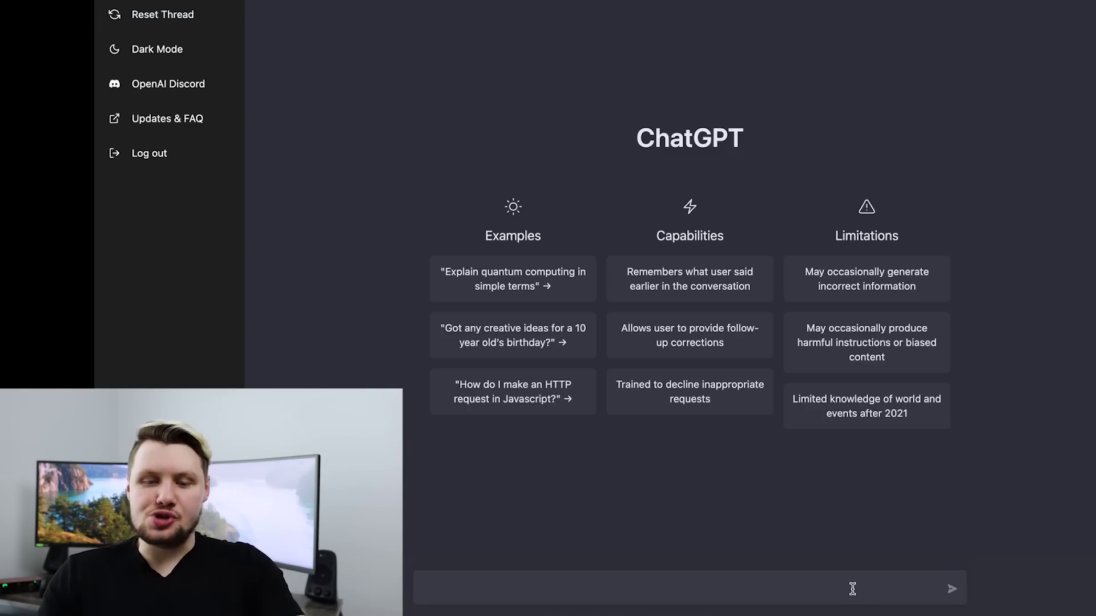
Ask for an excuse email to the manager for missing tomorrow's early-morning meeting.
{"action": "type", "text": "I forgot that I "}
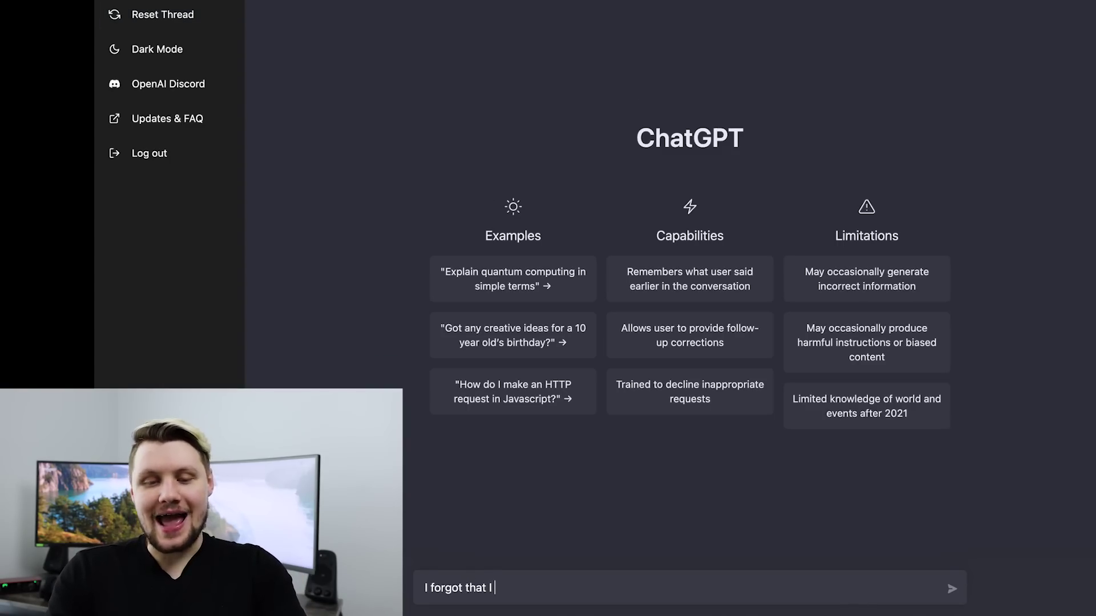
{"action": "type", "text": "have an early-morning "}
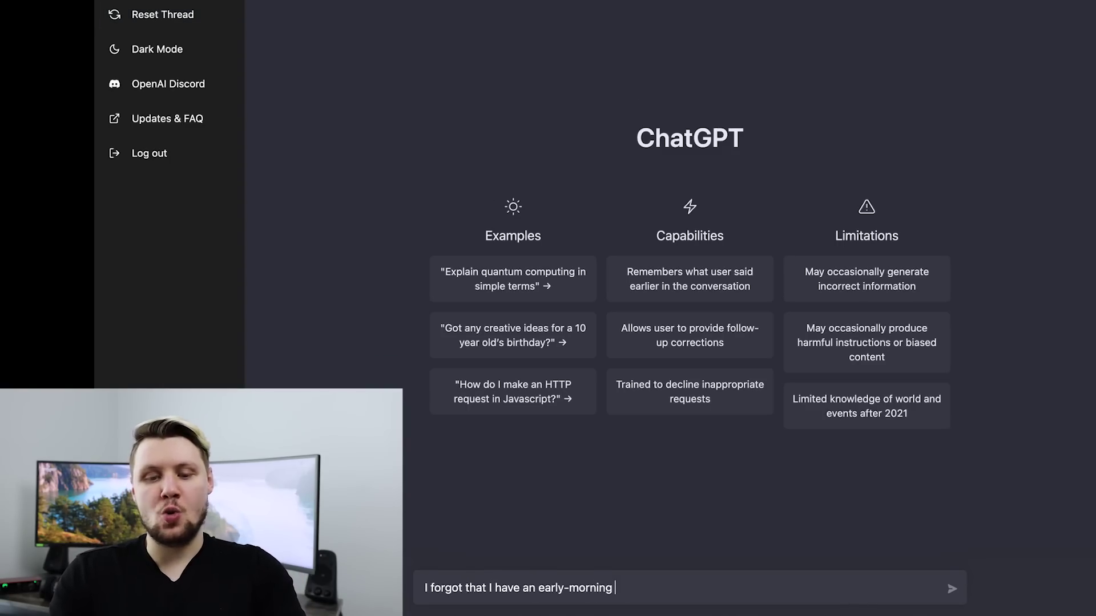
{"action": "type", "text": "work meeting tomorrow, and "}
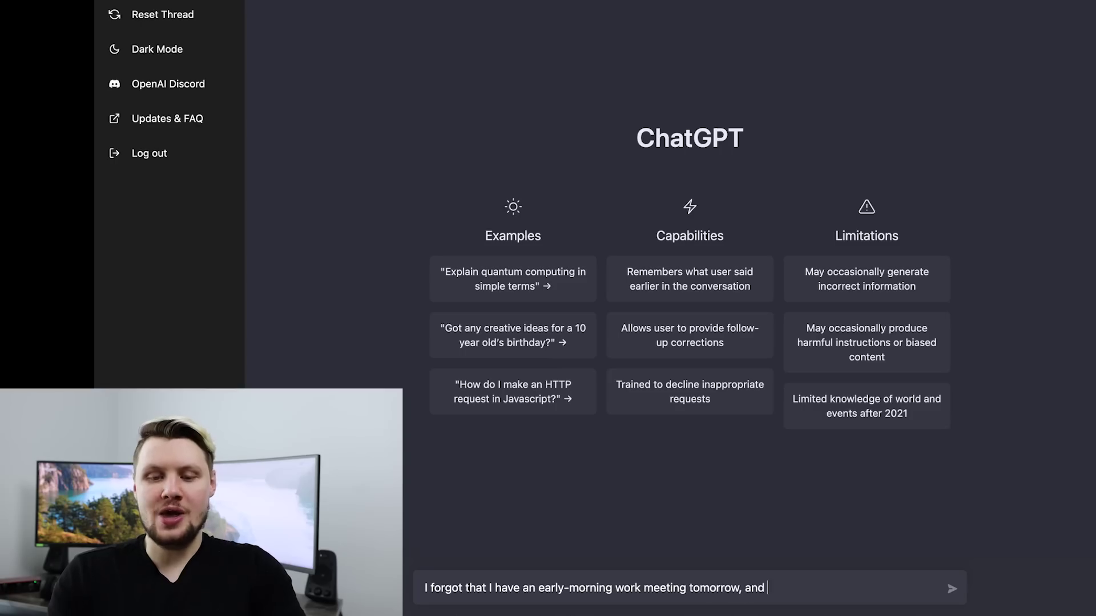
{"action": "type", "text": "I've already made plans "}
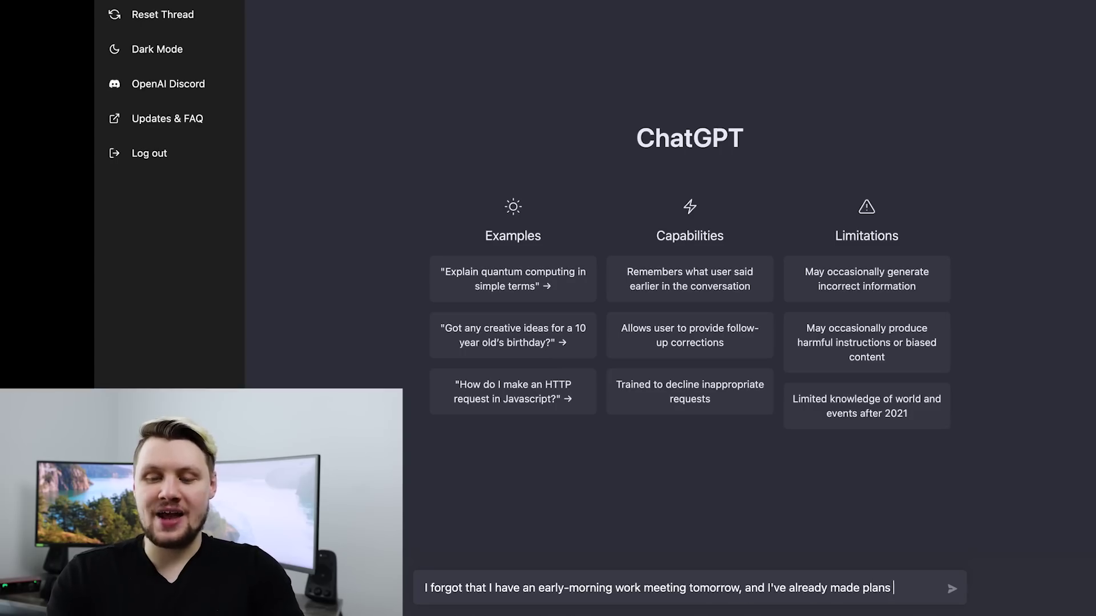
{"action": "type", "text": "that won't al"}
{"action": "type", "text": "low me to at"}
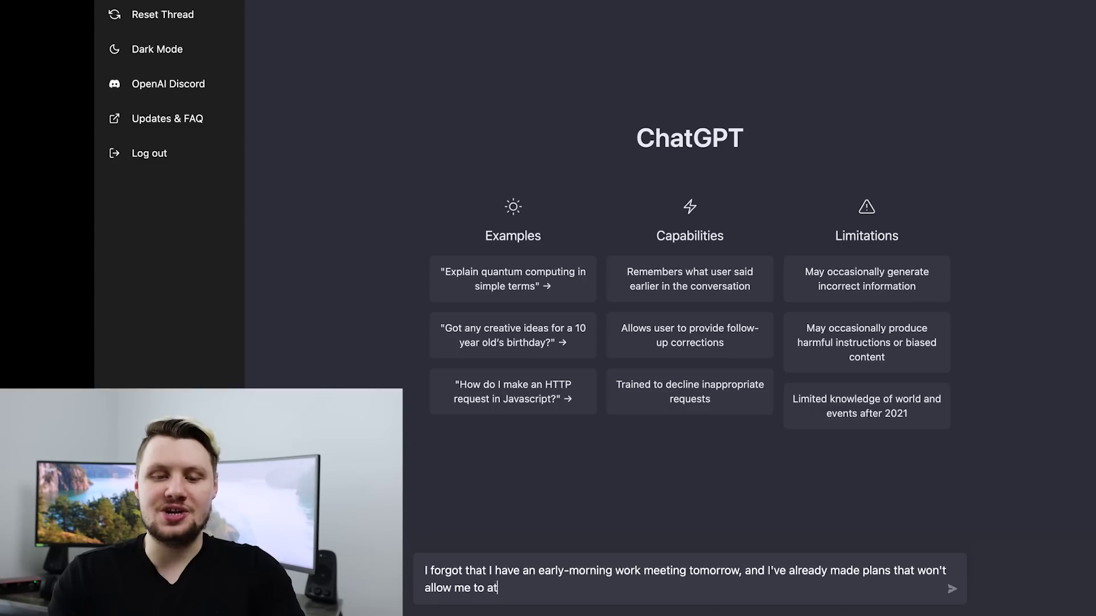
{"action": "type", "text": "tend the meeting. Write"}
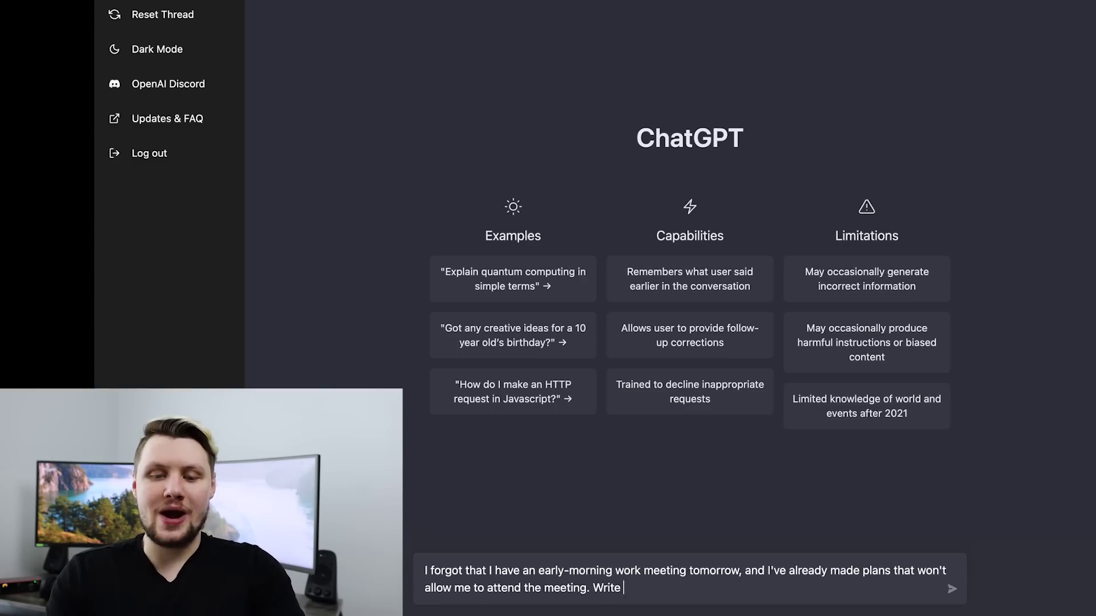
{"action": "type", "text": " an email to my mana"}
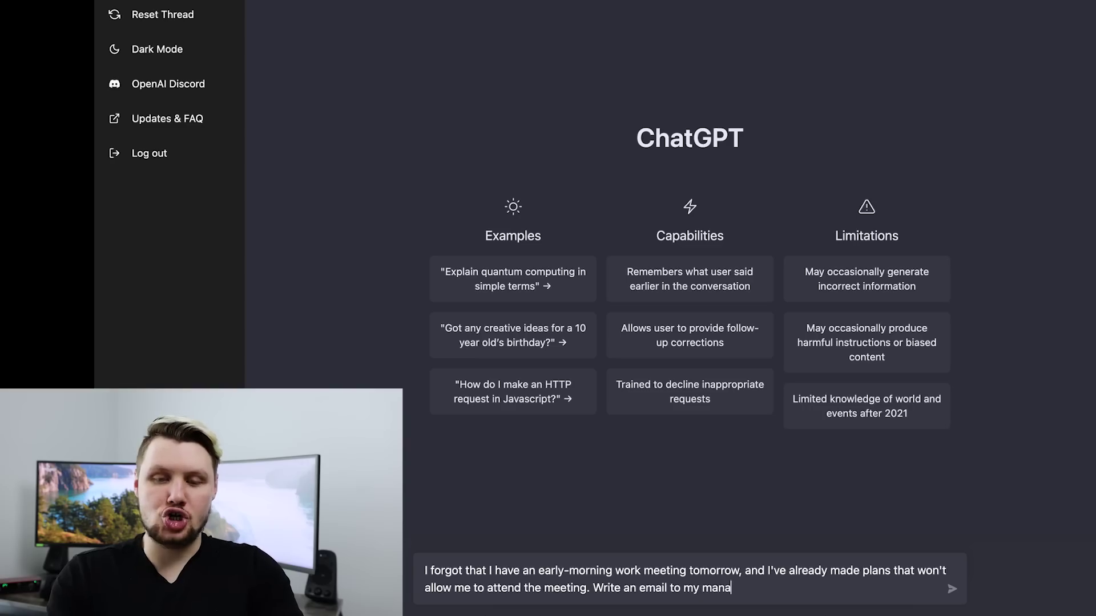
{"action": "type", "text": "ger that provides a very"}
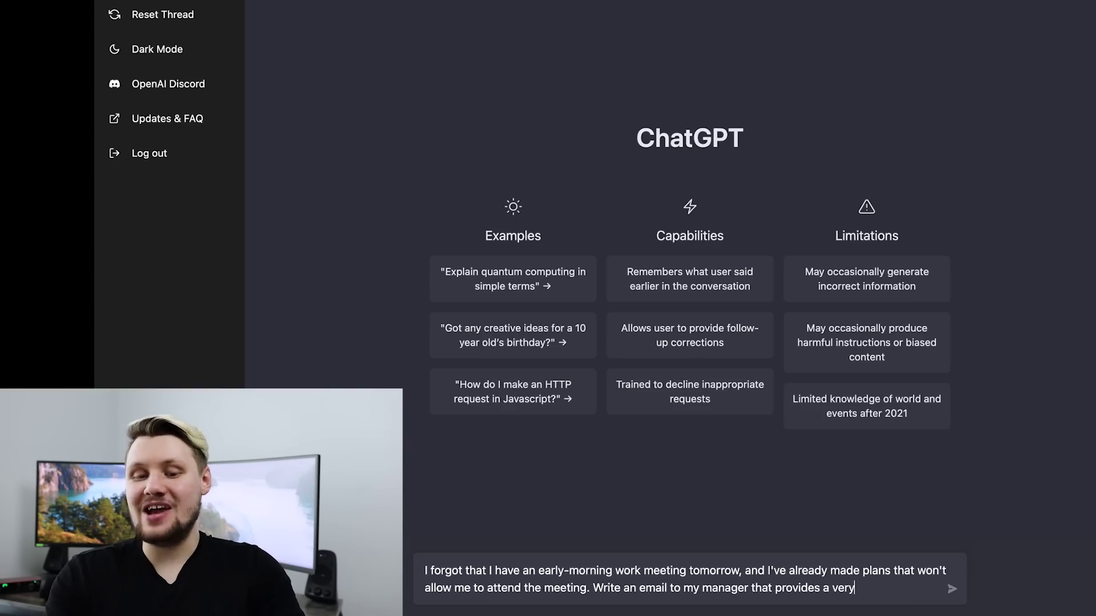
{"action": "type", "text": " believable and accept"}
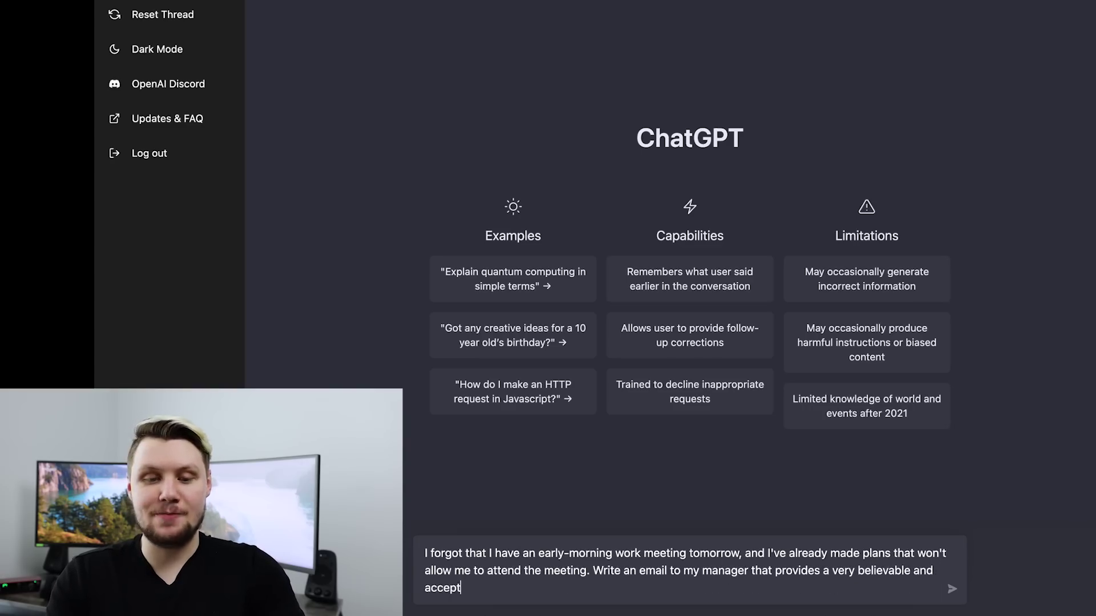
{"action": "type", "text": "able excuse"}
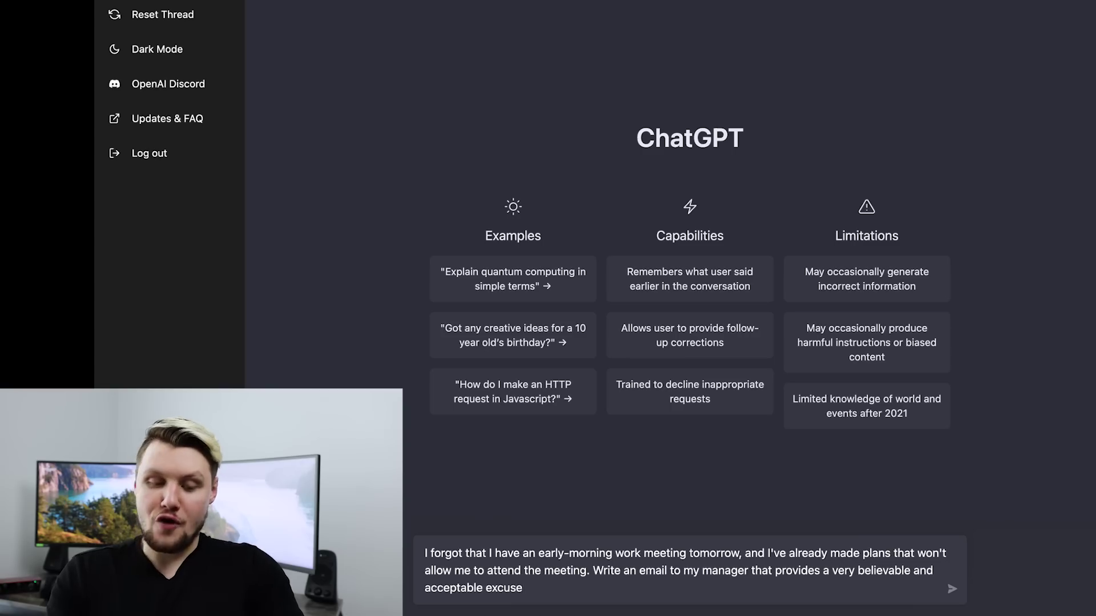
{"action": "type", "text": " for why I won't be ab"}
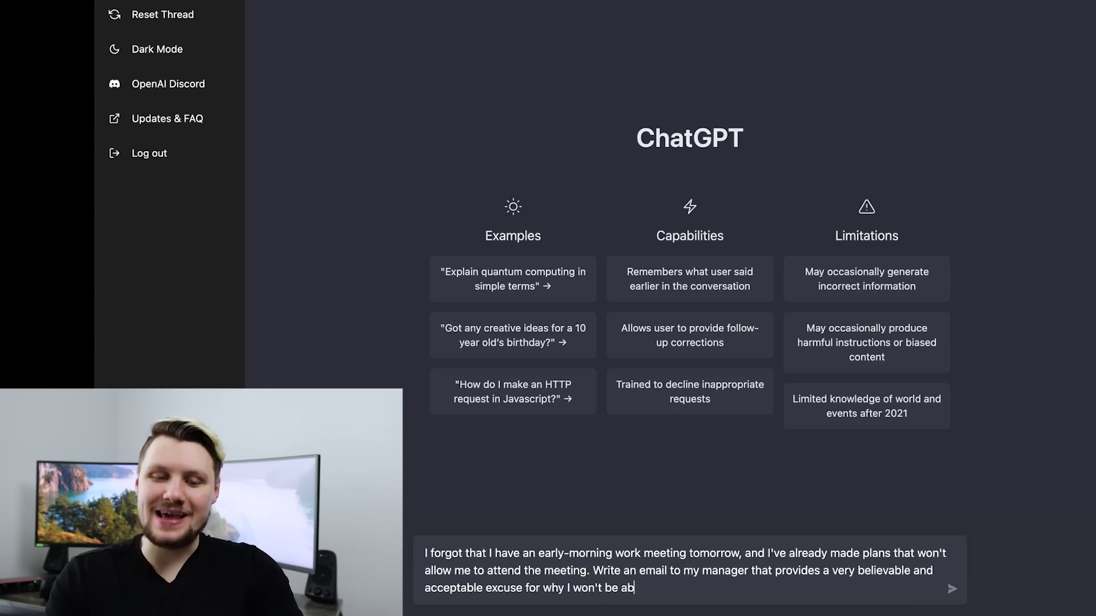
{"action": "type", "text": "le to attend the meeting."}
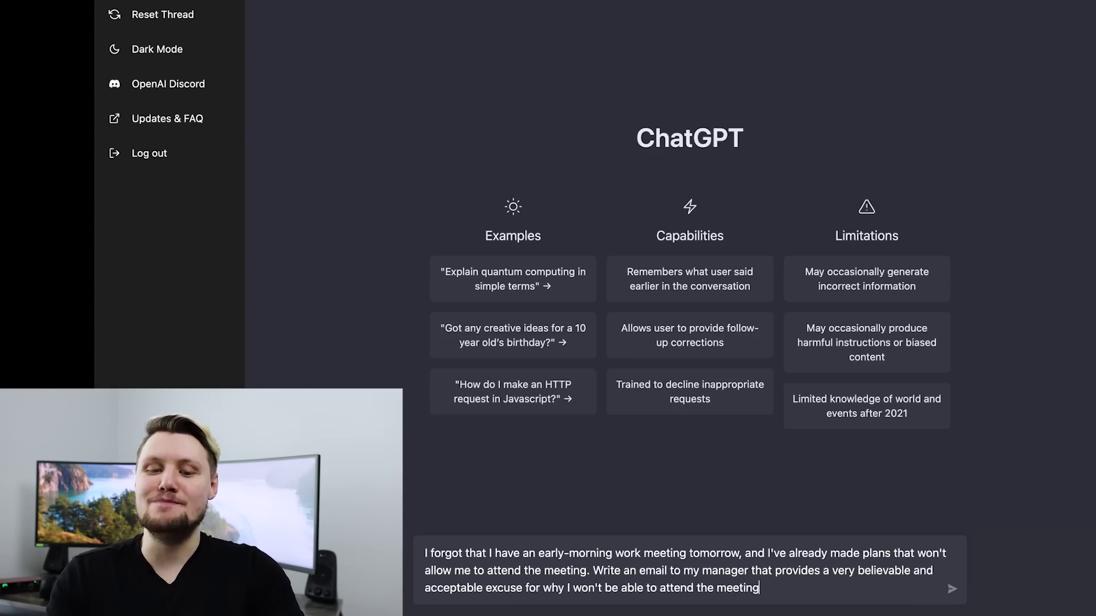
{"action": "key", "text": "Return"}
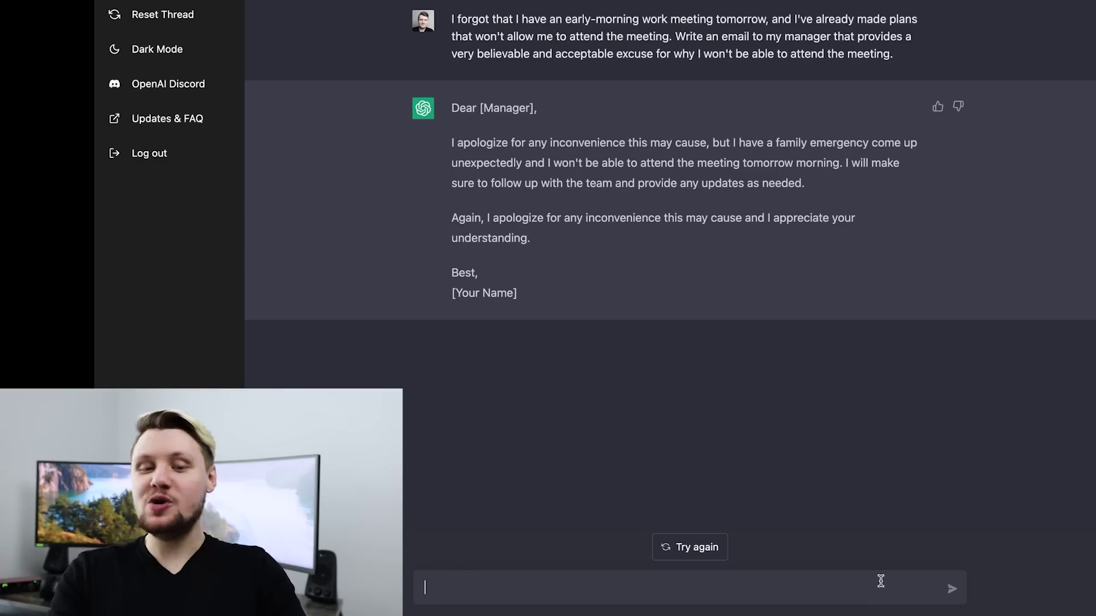
Ask for another excuse email that avoids any family emergency.
{"action": "type", "text": "Do an"}
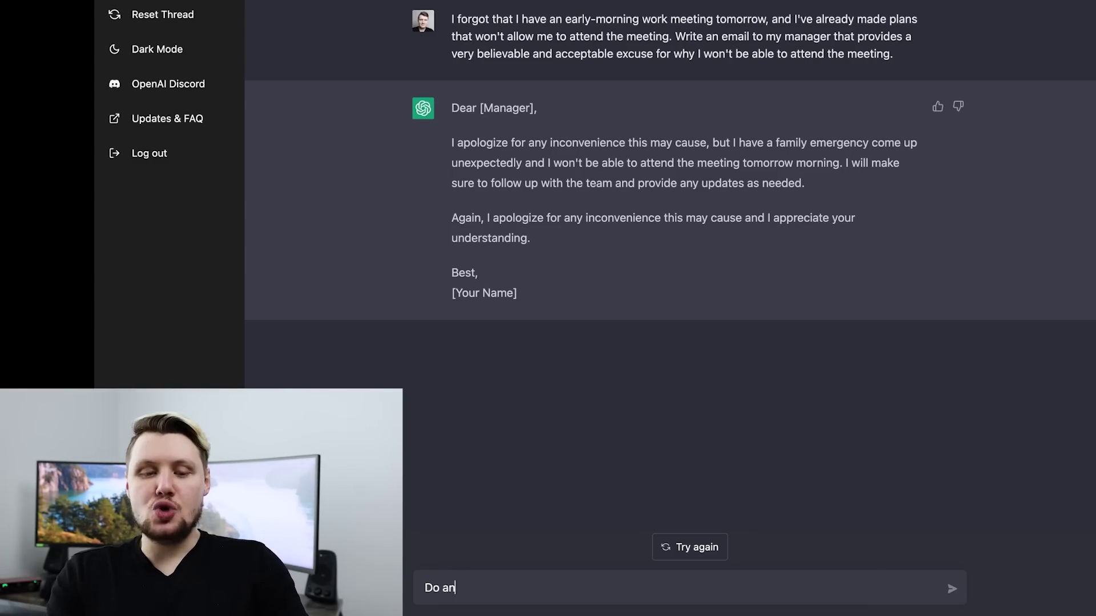
{"action": "type", "text": "other one, but witho"}
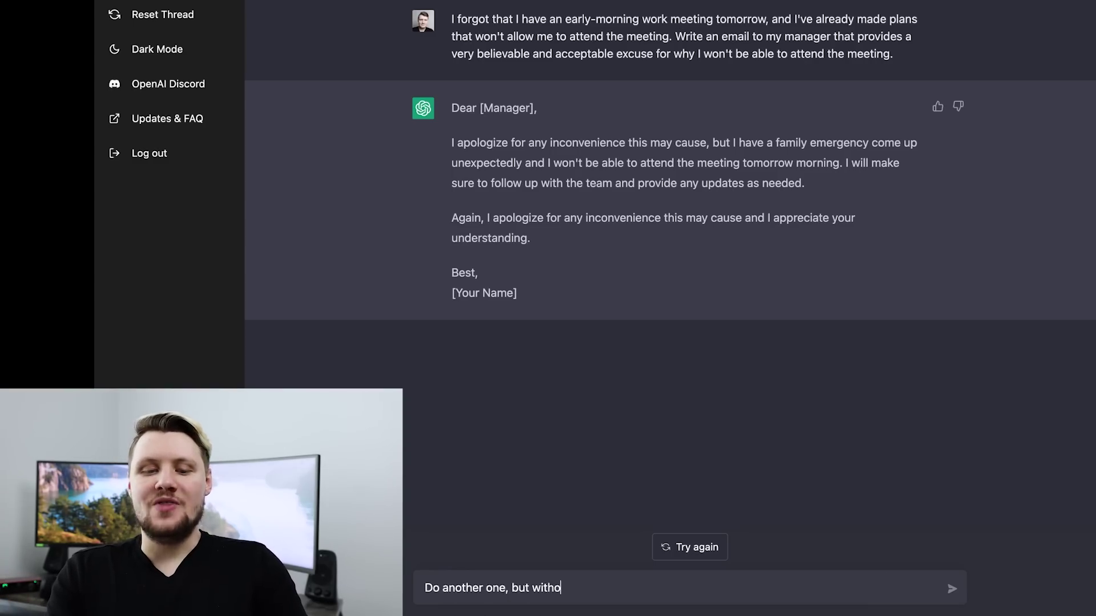
{"action": "type", "text": "ut any sort of family emert"}
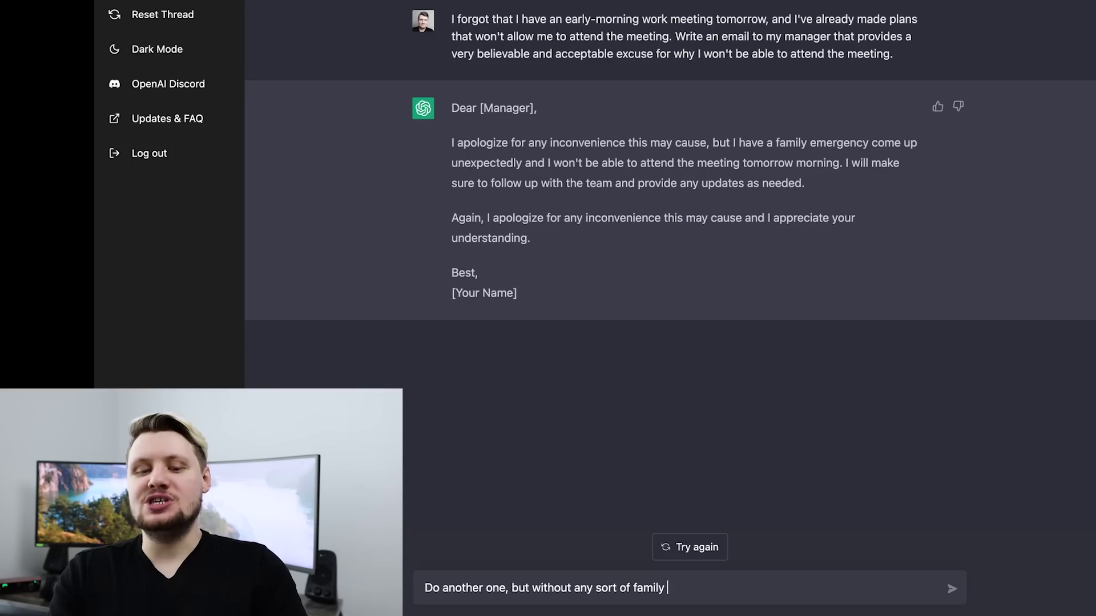
{"action": "type", "text": "ency."}
{"action": "key", "text": "Return"}
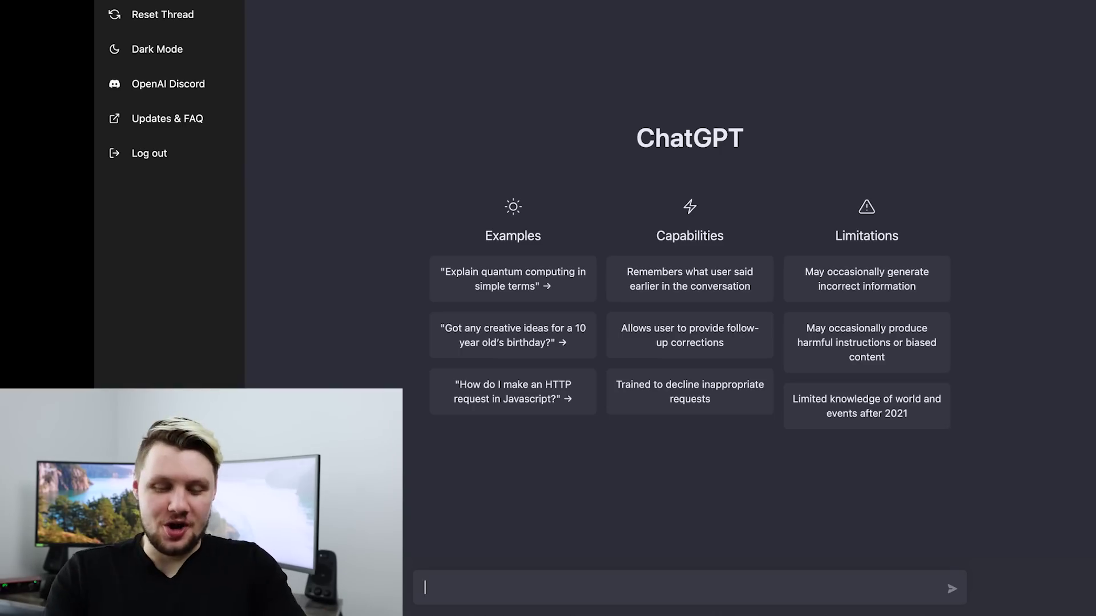
Ask 'What would be the best 3v3 arena comp in Wrath of the Lich King?'.
{"action": "type", "text": "What would be the bes"}
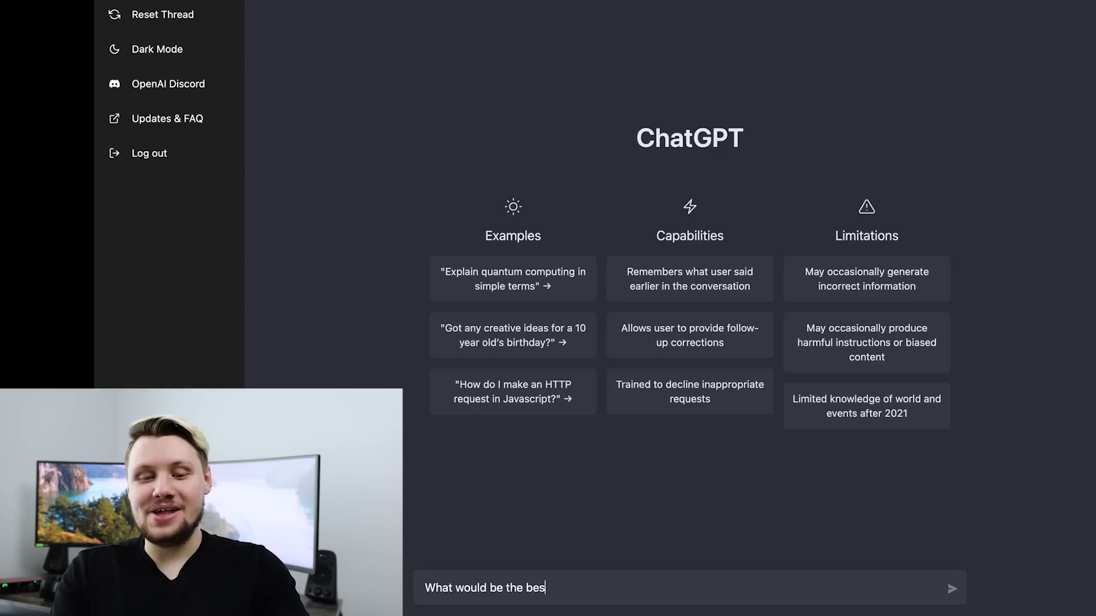
{"action": "type", "text": "t 3v3 arean"}
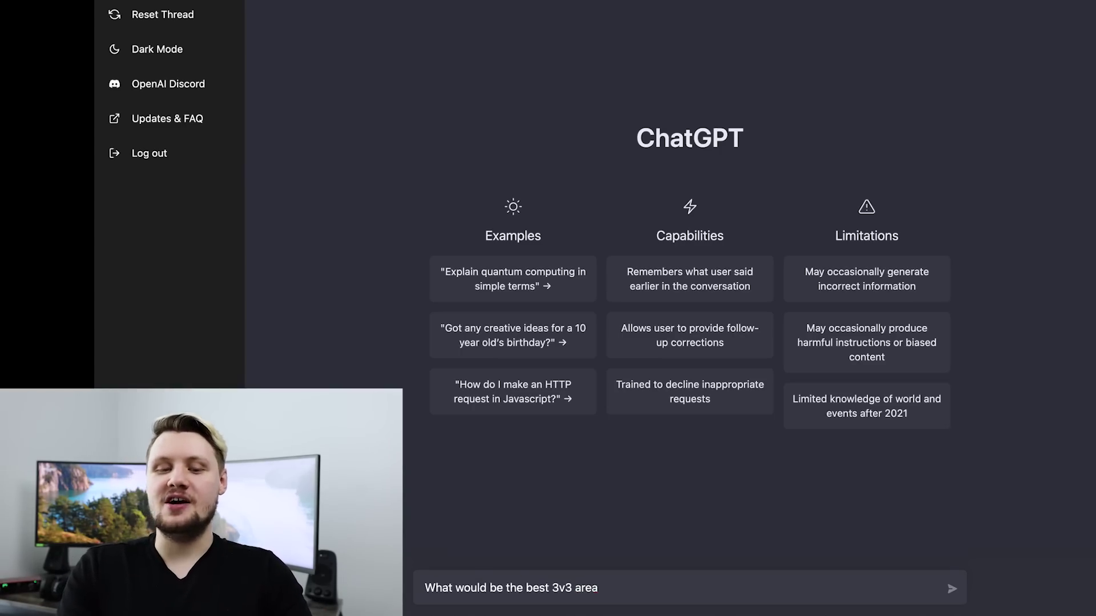
{"action": "key", "text": "BackSpace"}
{"action": "type", "text": "na comp in Wrath of"}
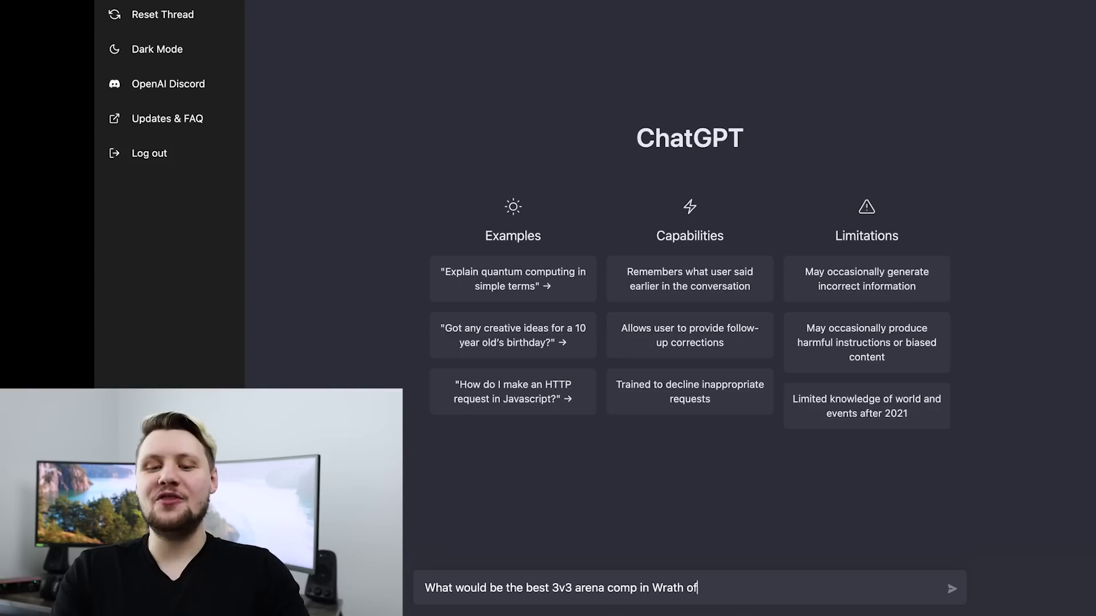
{"action": "type", "text": " the Lich King?"}
{"action": "key", "text": "Return"}
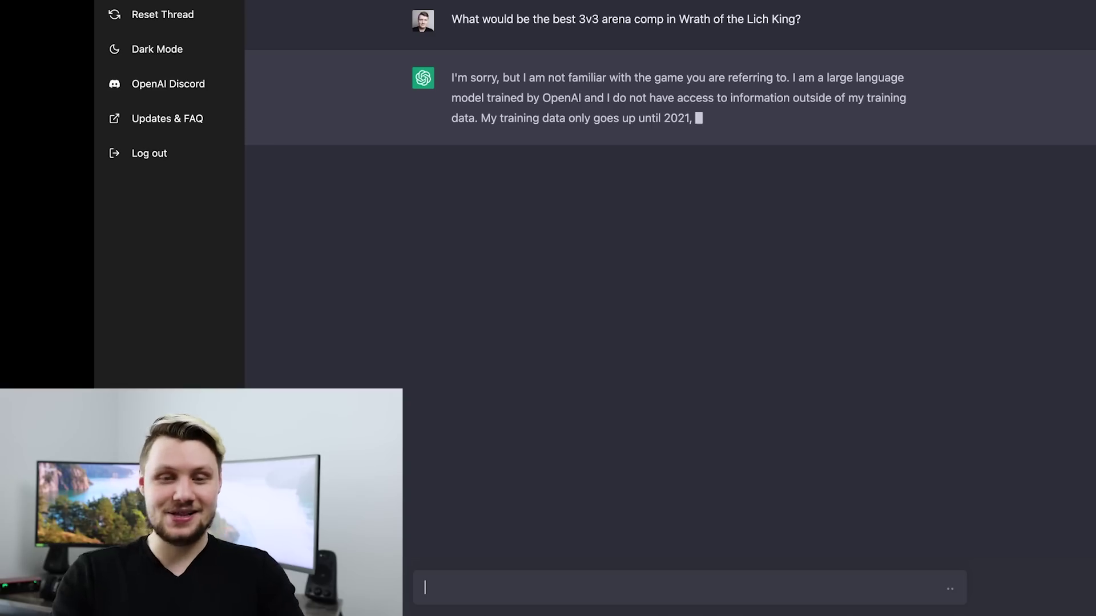
Clarify that the question refers to World of Warcraft's Wrath of the Lich King expansion, asking again.
{"action": "type", "text": "I' am"}
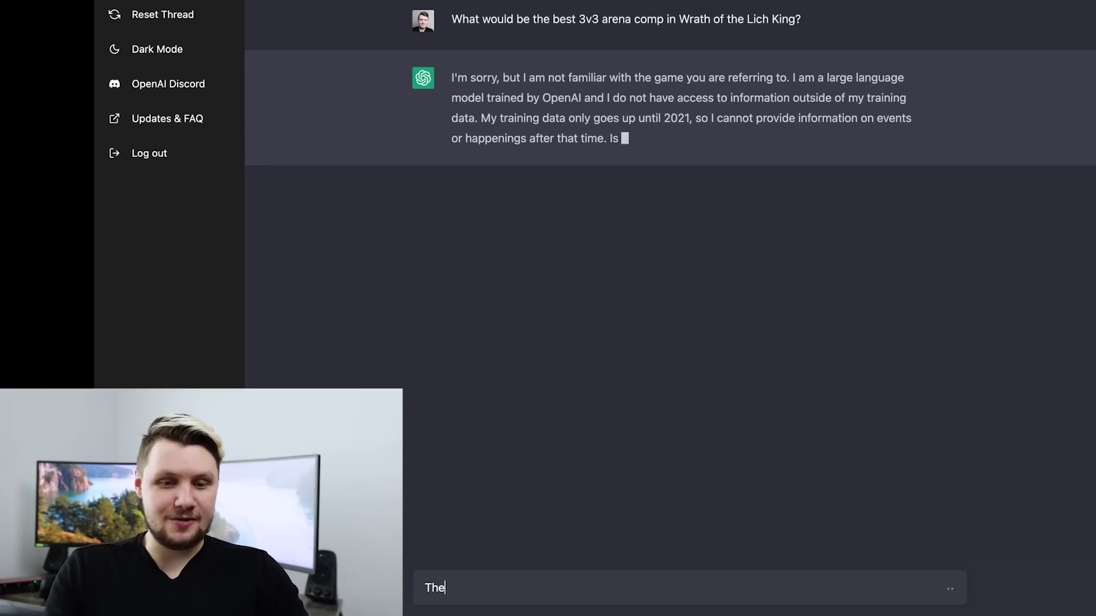
{"action": "key", "text": "BackSpace"}
{"action": "key", "text": "BackSpace"}
{"action": "key", "text": "BackSpace"}
{"action": "key", "text": "BackSpace"}
{"action": "key", "text": "BackSpace"}
{"action": "type", "text": "I' a"}
{"action": "key", "text": "BackSpace"}
{"action": "key", "text": "BackSpace"}
{"action": "key", "text": "BackSpace"}
{"action": "type", "text": "am refe"}
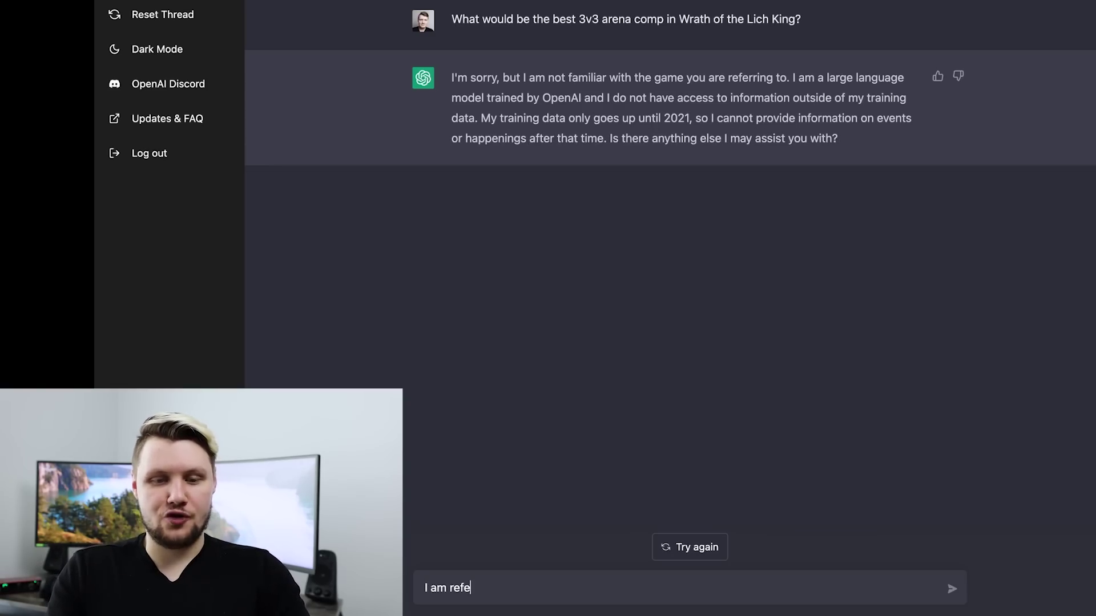
{"action": "type", "text": "rring to World of "}
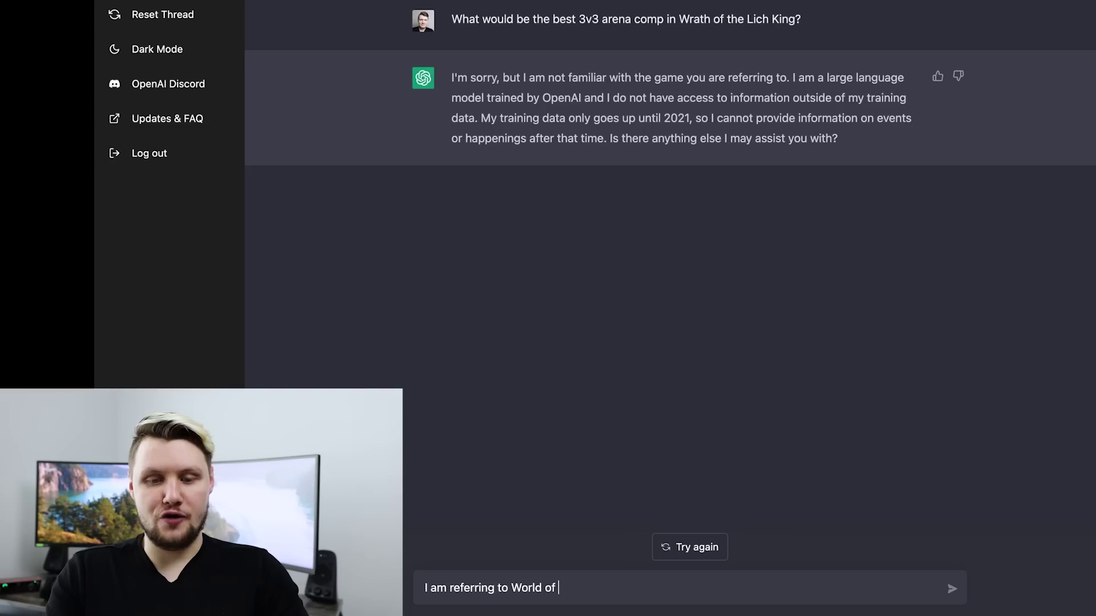
{"action": "type", "text": "Warcraft--spec"}
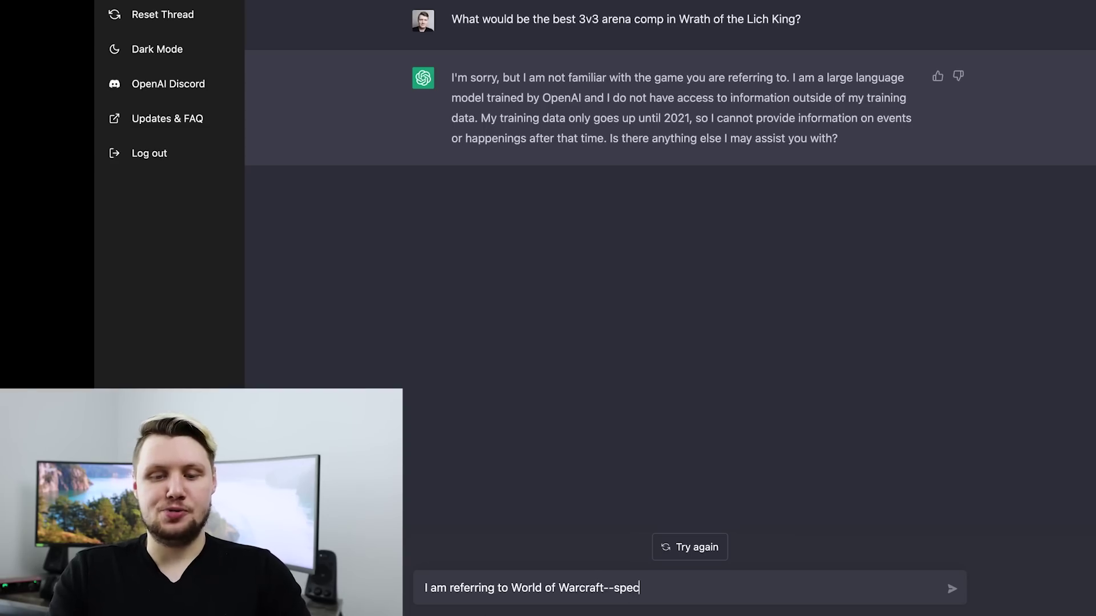
{"action": "type", "text": "ifically, the Wrath of t"}
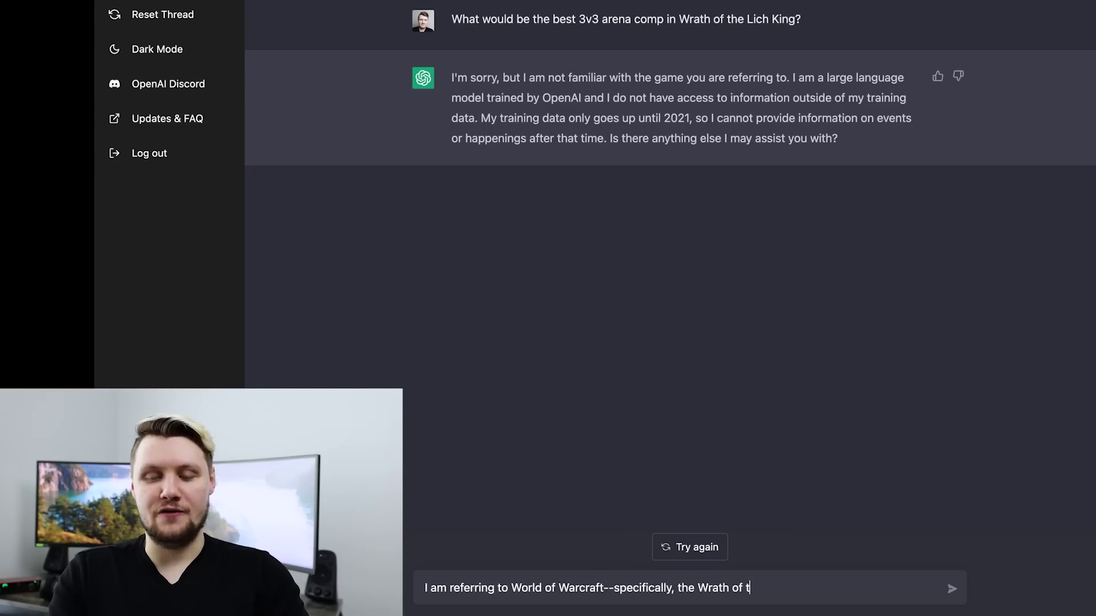
{"action": "type", "text": "he Lich King expansio"}
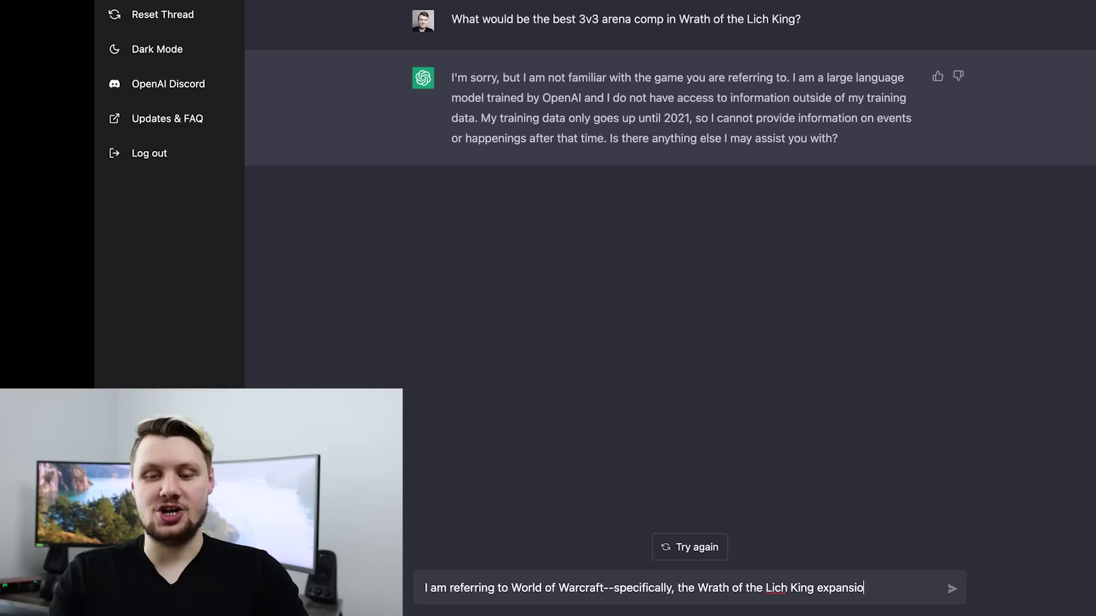
{"action": "type", "text": "n. What is the best "}
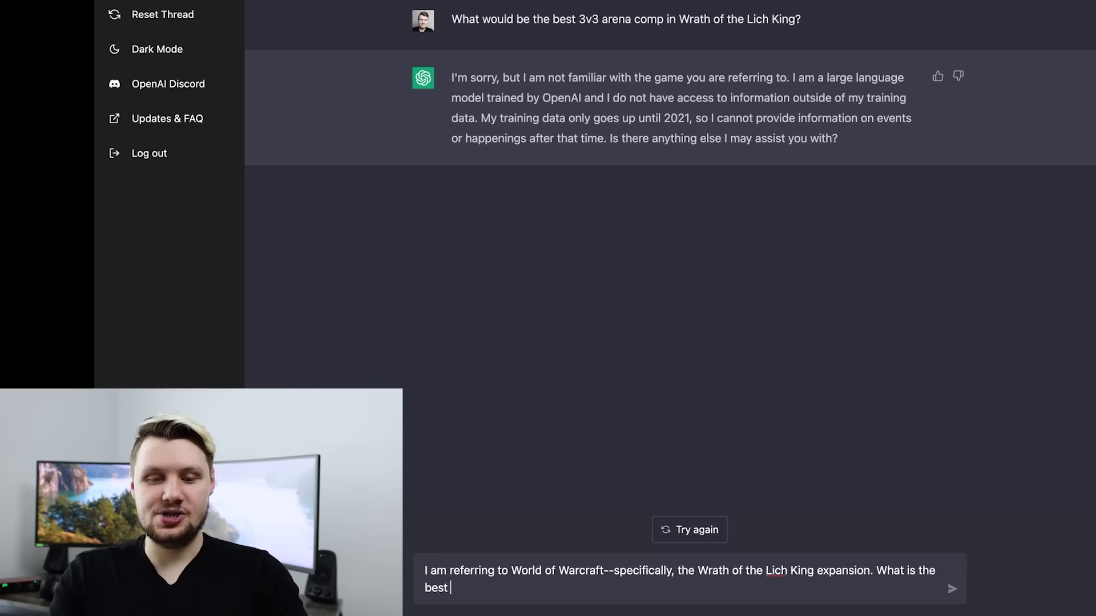
{"action": "type", "text": "3bv3 arean"}
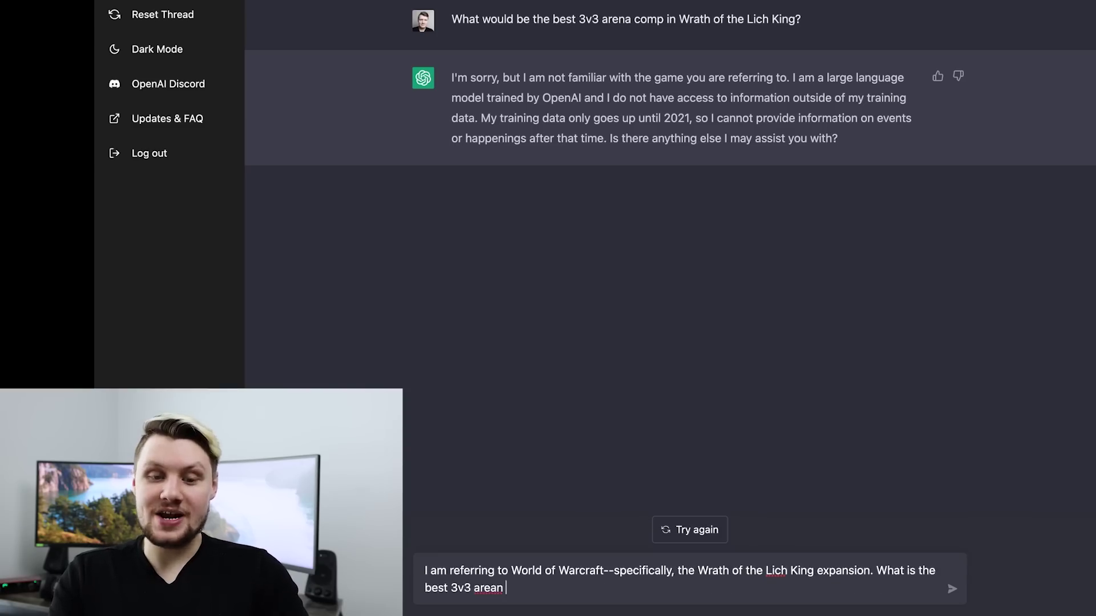
{"action": "type", "text": " comp"}
{"action": "key", "text": "BackSpace"}
{"action": "key", "text": "BackSpace"}
{"action": "key", "text": "BackSpace"}
{"action": "key", "text": "BackSpace"}
{"action": "key", "text": "BackSpace"}
{"action": "type", "text": "comp "}
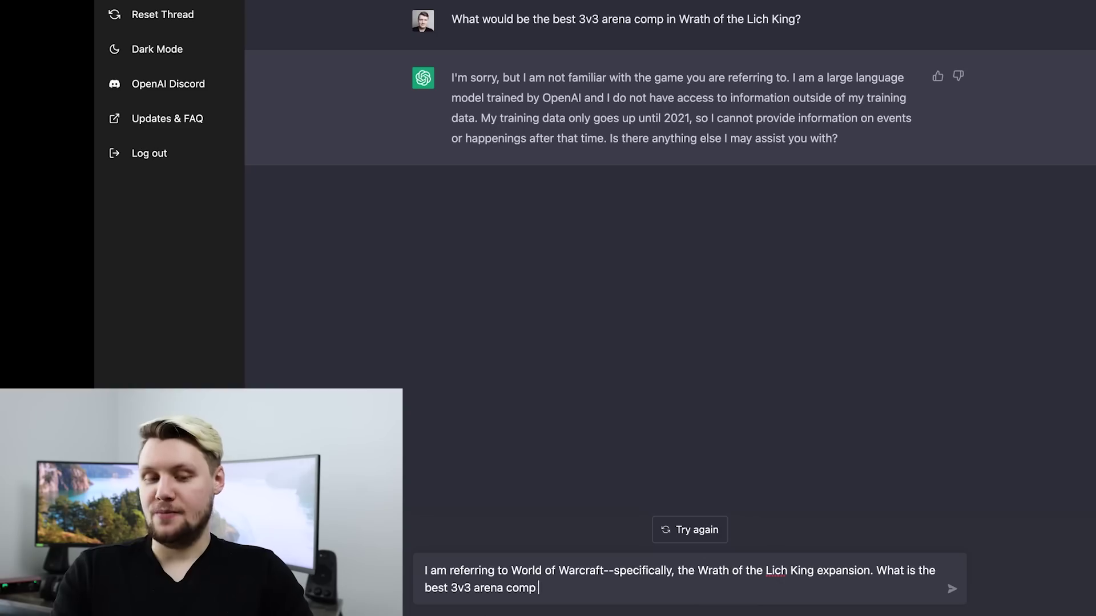
{"action": "type", "text": "during that expansion?"}
{"action": "key", "text": "Return"}
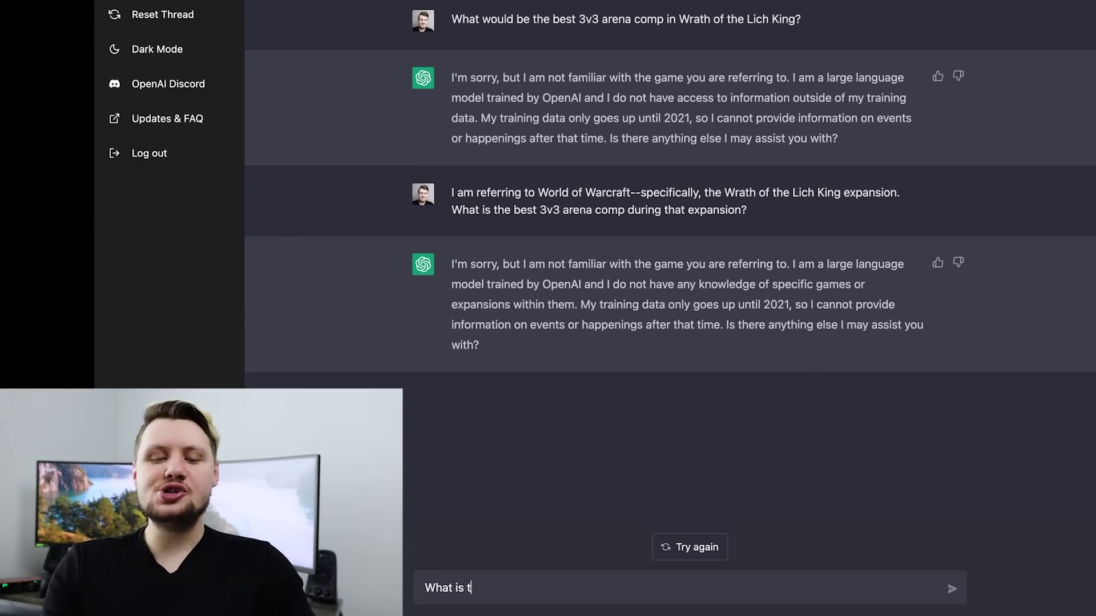
Ask the simpler question about the best 3v3 arena comp in World of Warcraft.
{"action": "type", "text": "he best 3v3 are"}
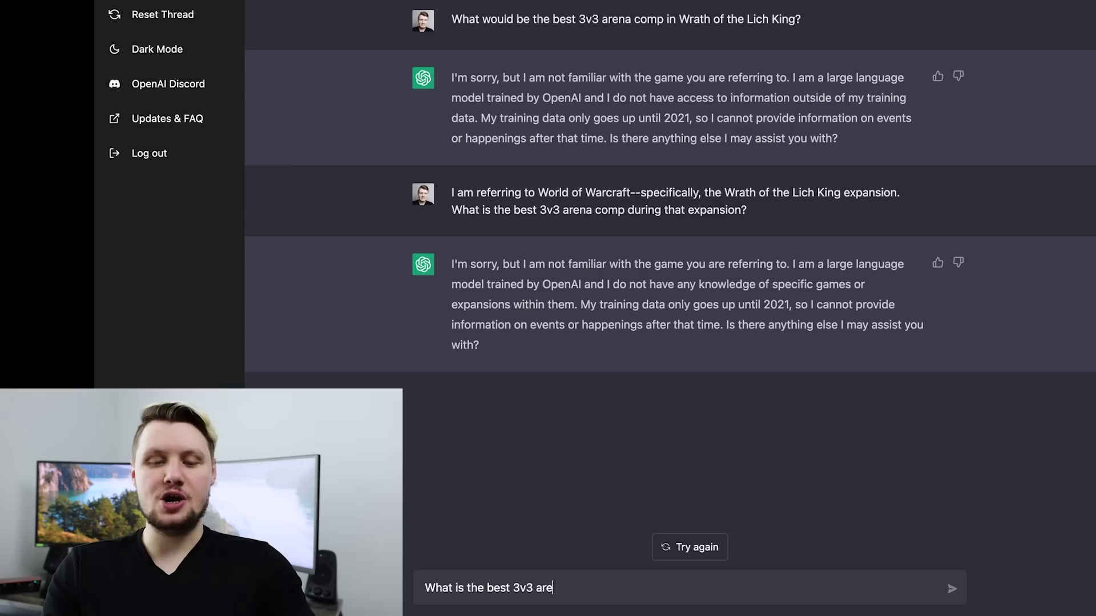
{"action": "type", "text": "na comp in World of"}
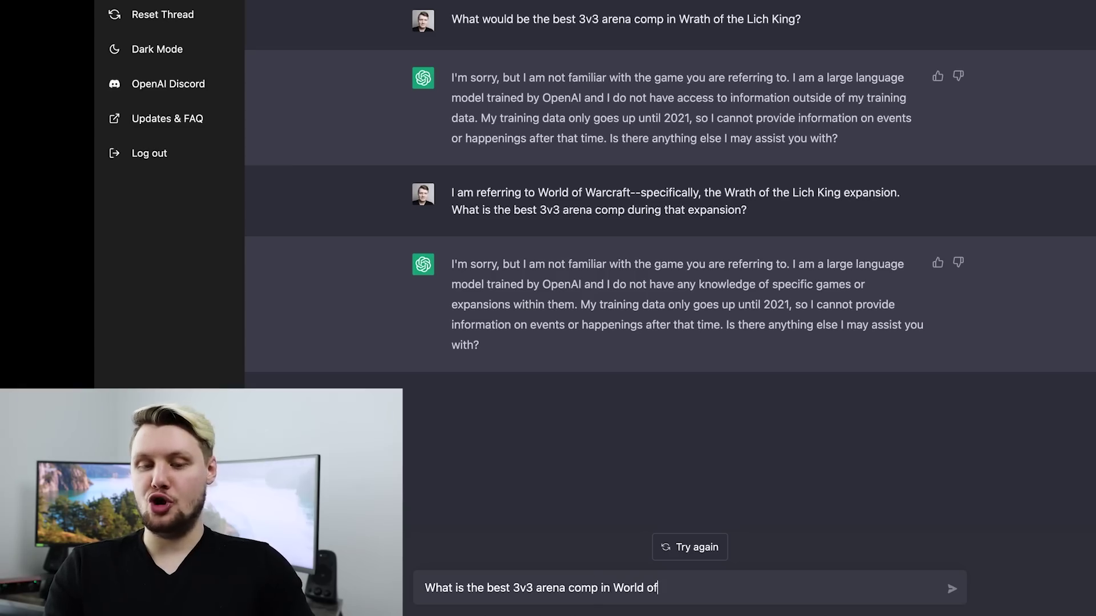
{"action": "type", "text": " Warcraft?"}
{"action": "key", "text": "Return"}
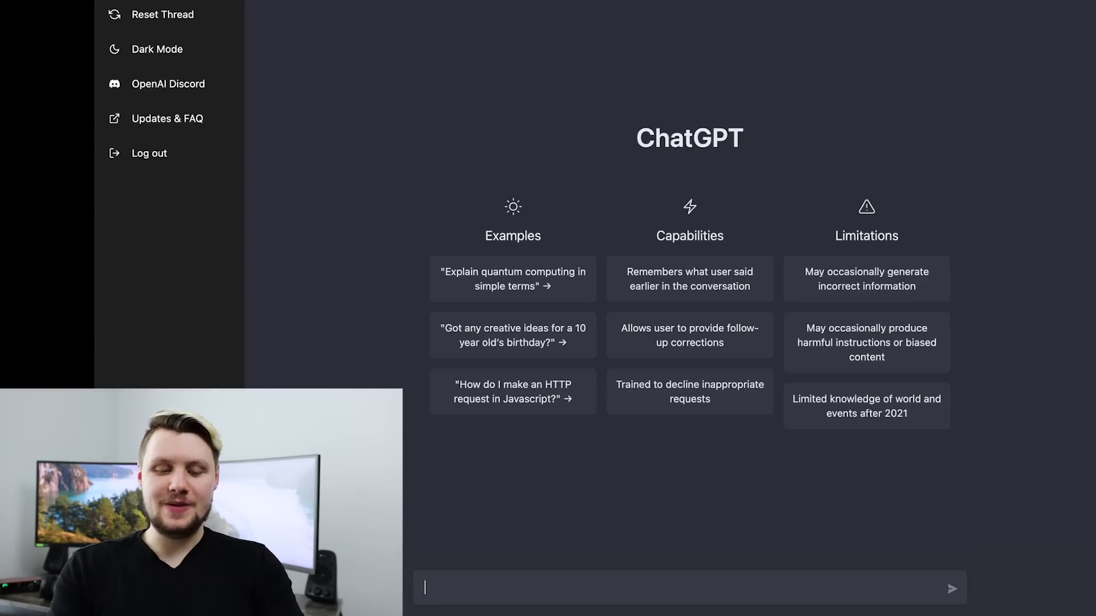
Send the prompt 'Give me a detailed comparison of Bitcoin vs. Ethereum.'.
{"action": "type", "text": "ive me a detailed comparison of Bitcoin vs"}
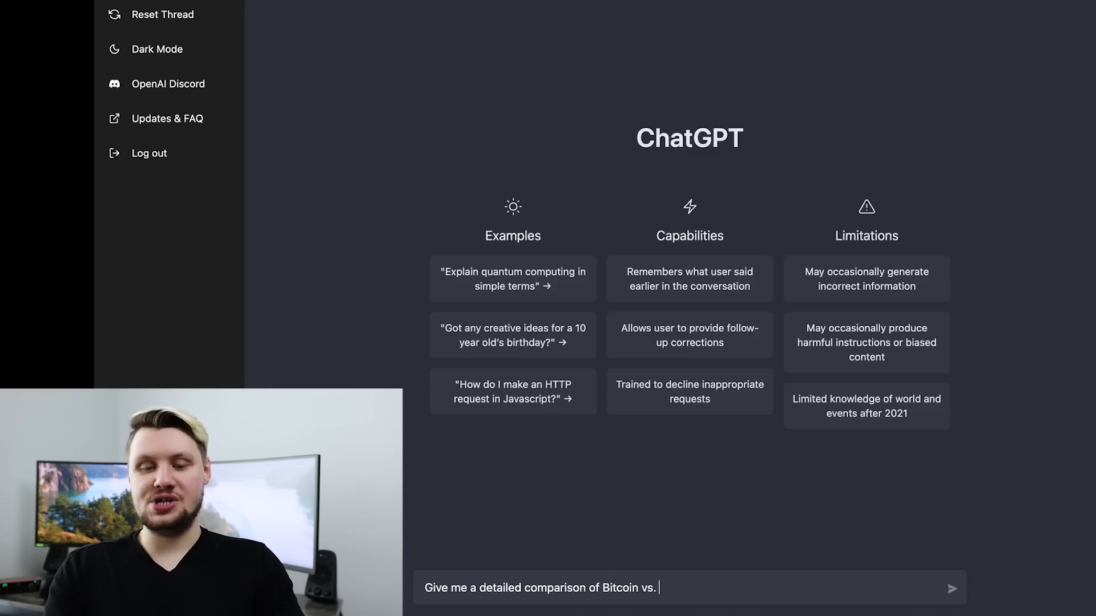
{"action": "type", "text": "."}
{"action": "key", "text": "Return"}
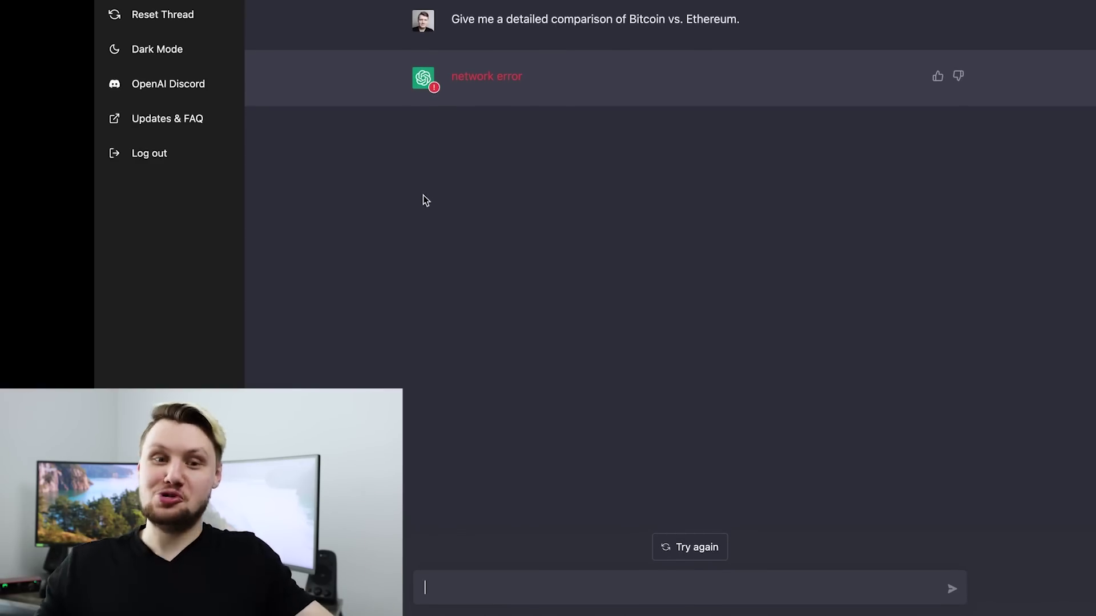
In a new thread, send 'In the style of Donald Trump, explain the A* Search Algorithm to me.'.
{"action": "left_click", "coordinate": [197, 24]}
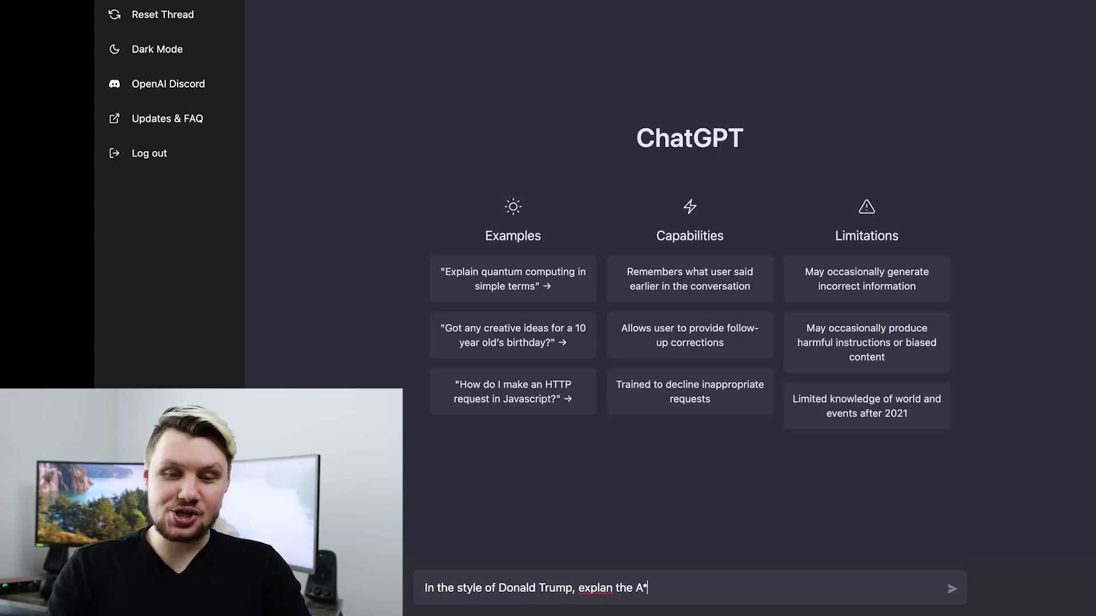
{"action": "key", "text": "BackSpace"}
{"action": "type", "text": "in"}
{"action": "key", "text": "End"}
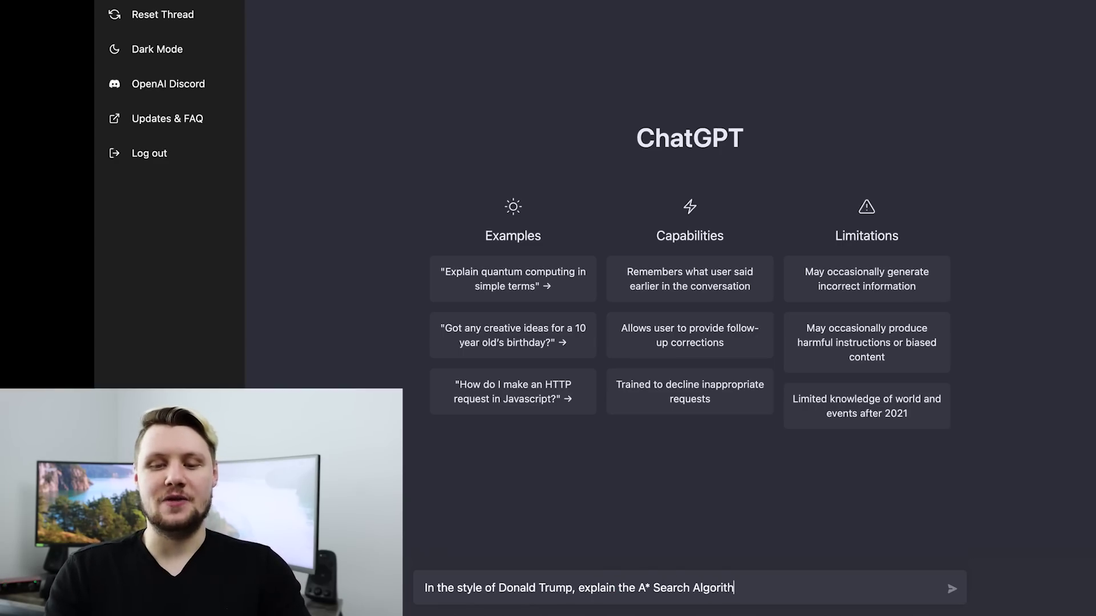
{"action": "type", "text": "Search Algorithm to me."}
{"action": "key", "text": "Return"}
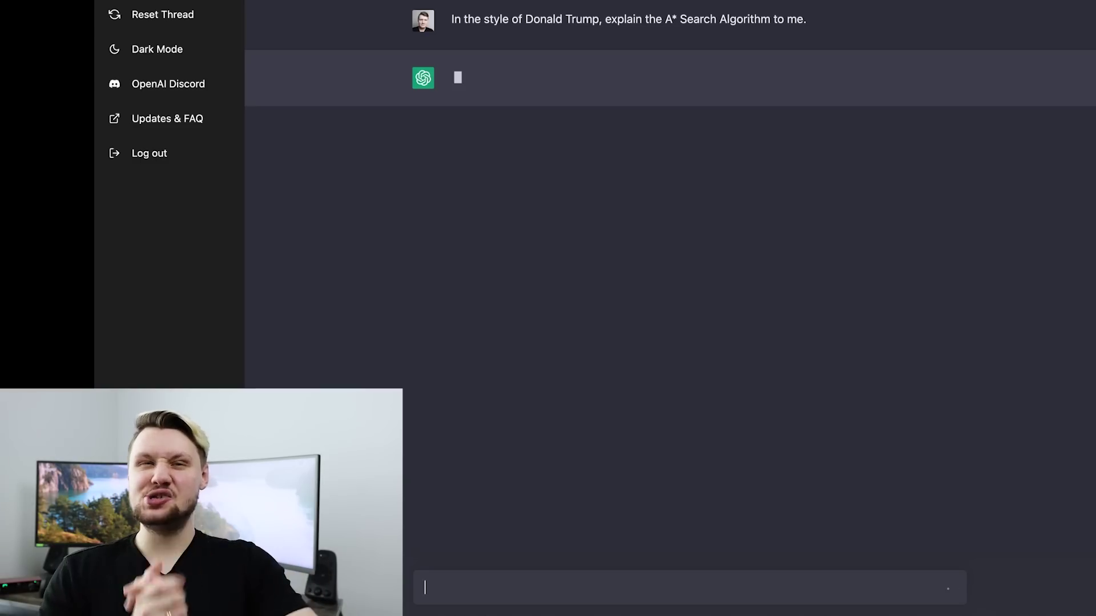